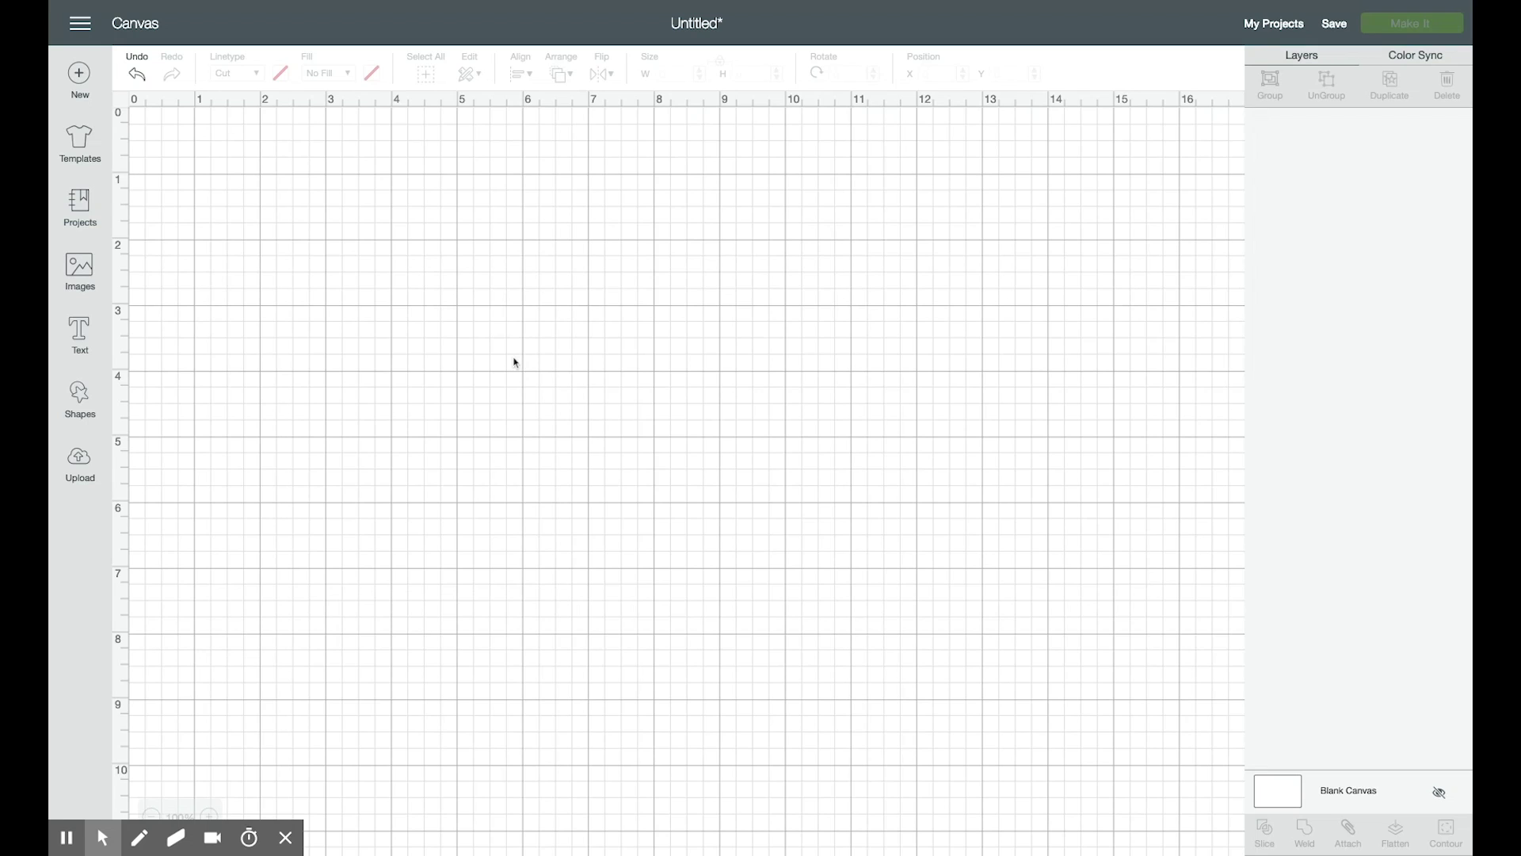
Add a new text box to the blank canvas with the Text tool
{"action": "left_click", "coordinate": [80, 334]}
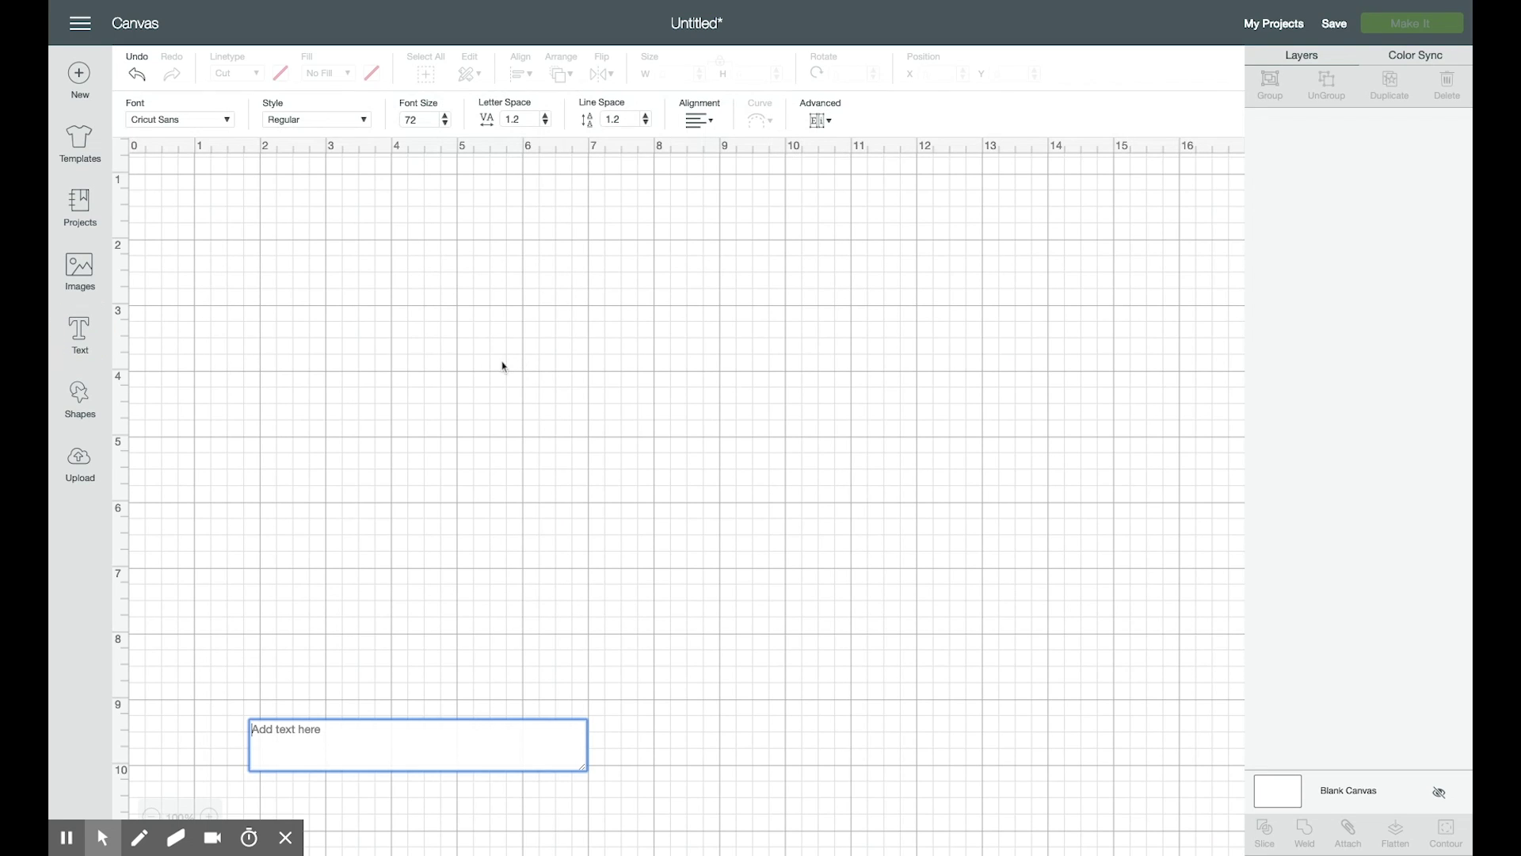
{"action": "type", "text": "Ma"}
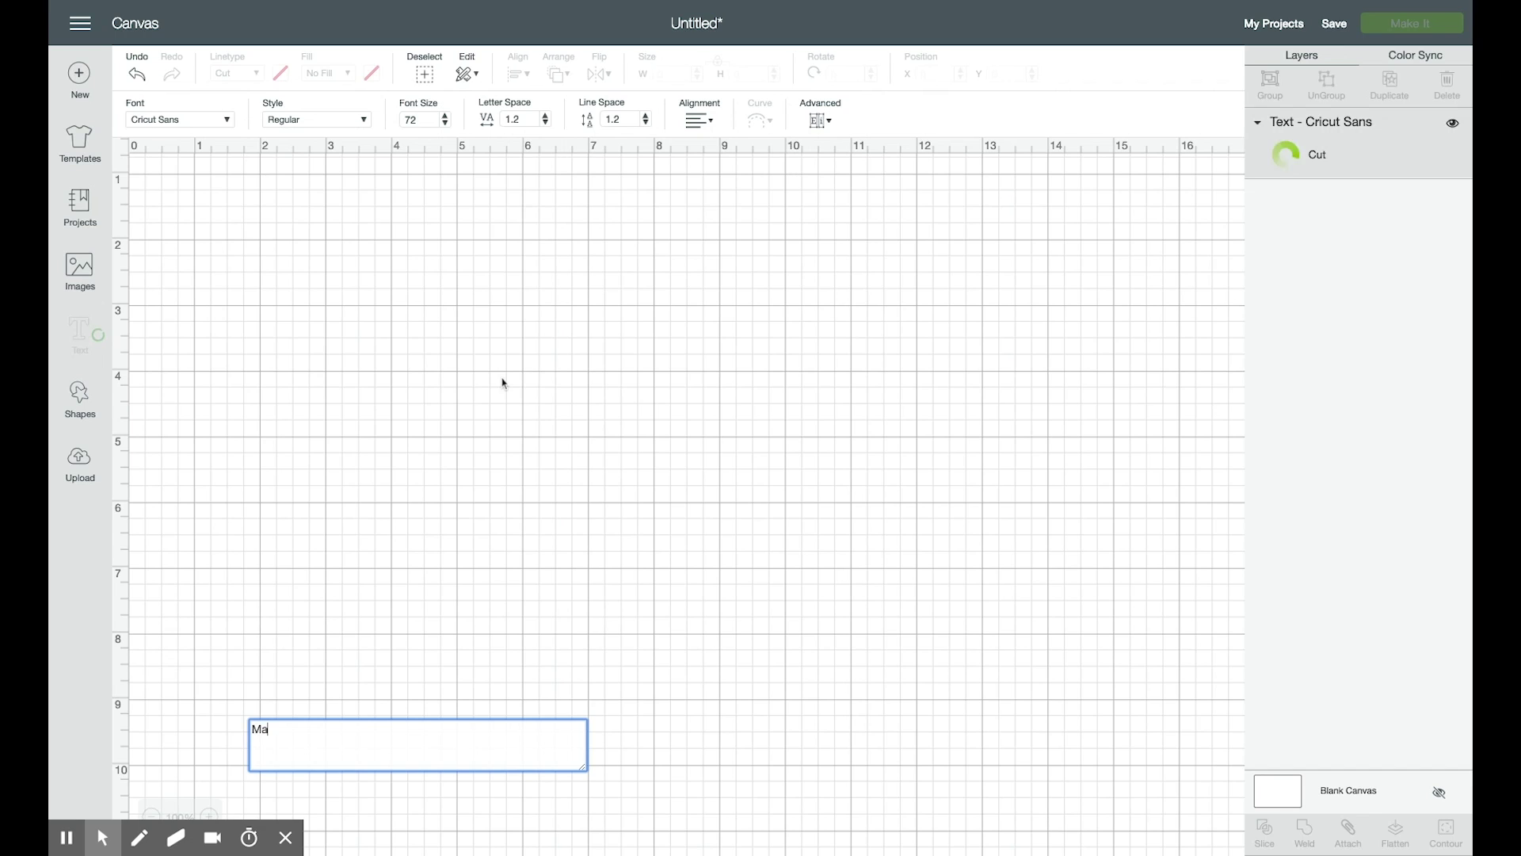
{"action": "type", "text": "ke"}
Enter 'Make', 'Today', 'Awesome' on three lines and move the text to the canvas centre
{"action": "key", "text": "Return"}
{"action": "type", "text": "Ta"}
{"action": "key", "text": "BackSpace"}
{"action": "type", "text": "oday Aw"}
{"action": "key", "text": "BackSpace"}
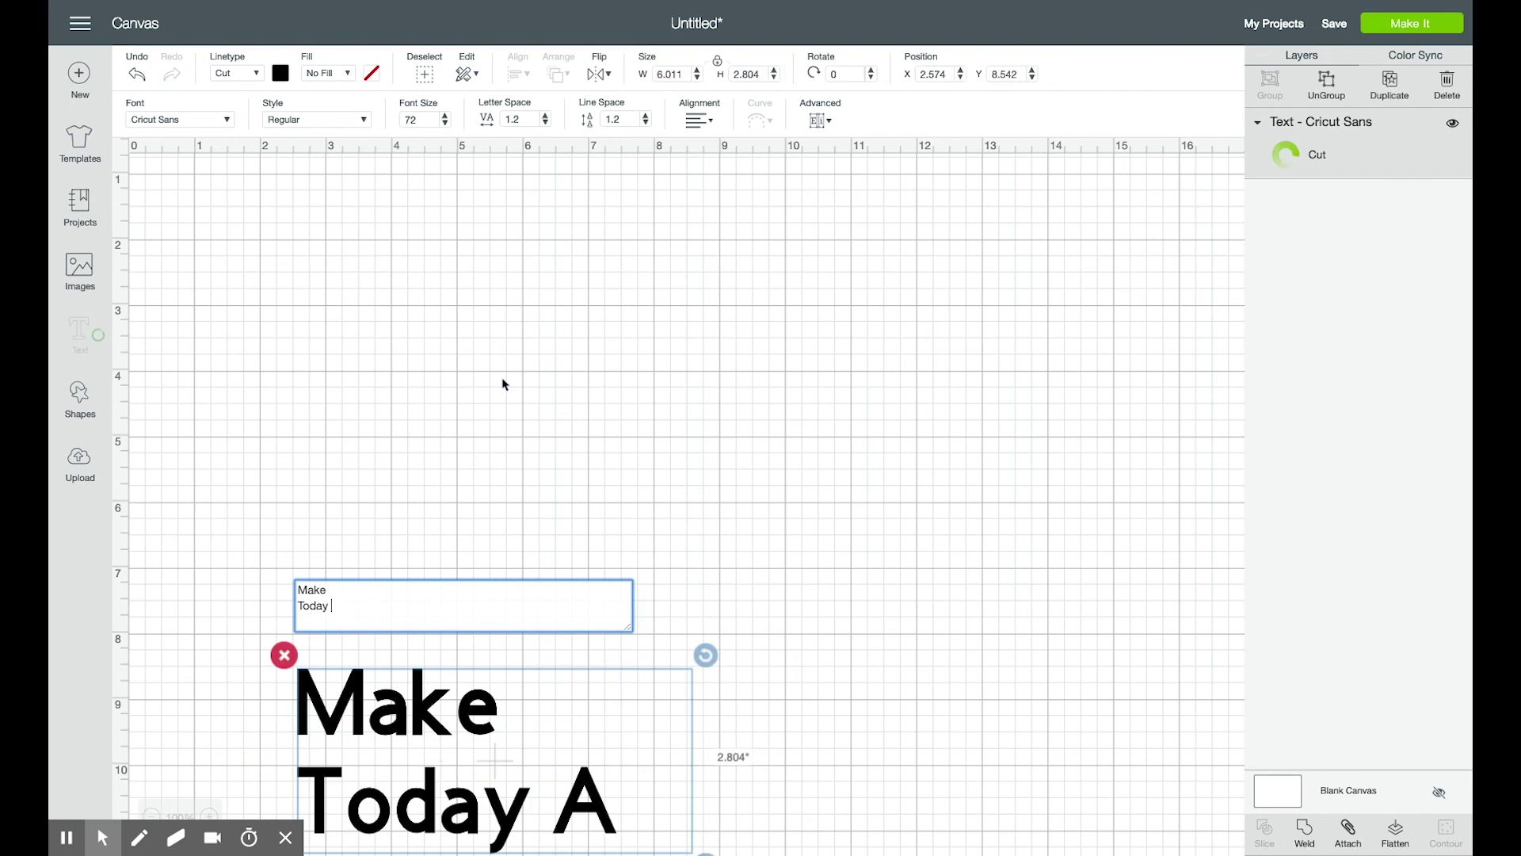
{"action": "key", "text": "BackSpace"}
{"action": "key", "text": "BackSpace"}
{"action": "key", "text": "Return"}
{"action": "type", "text": "Awesome"}
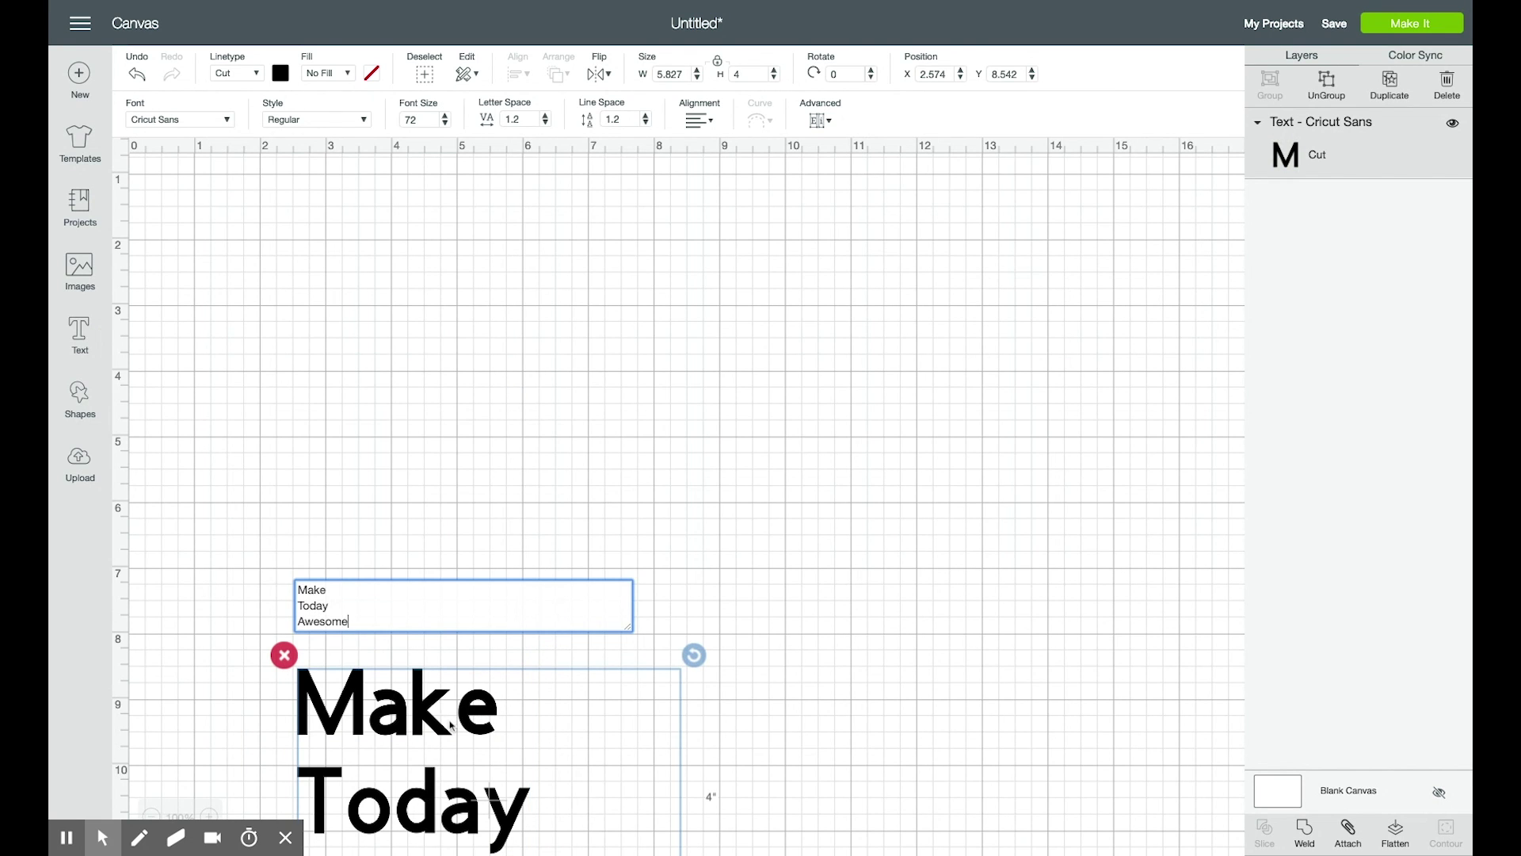
{"action": "left_click_drag", "start_coordinate": [428, 723], "coordinate": [580, 332]}
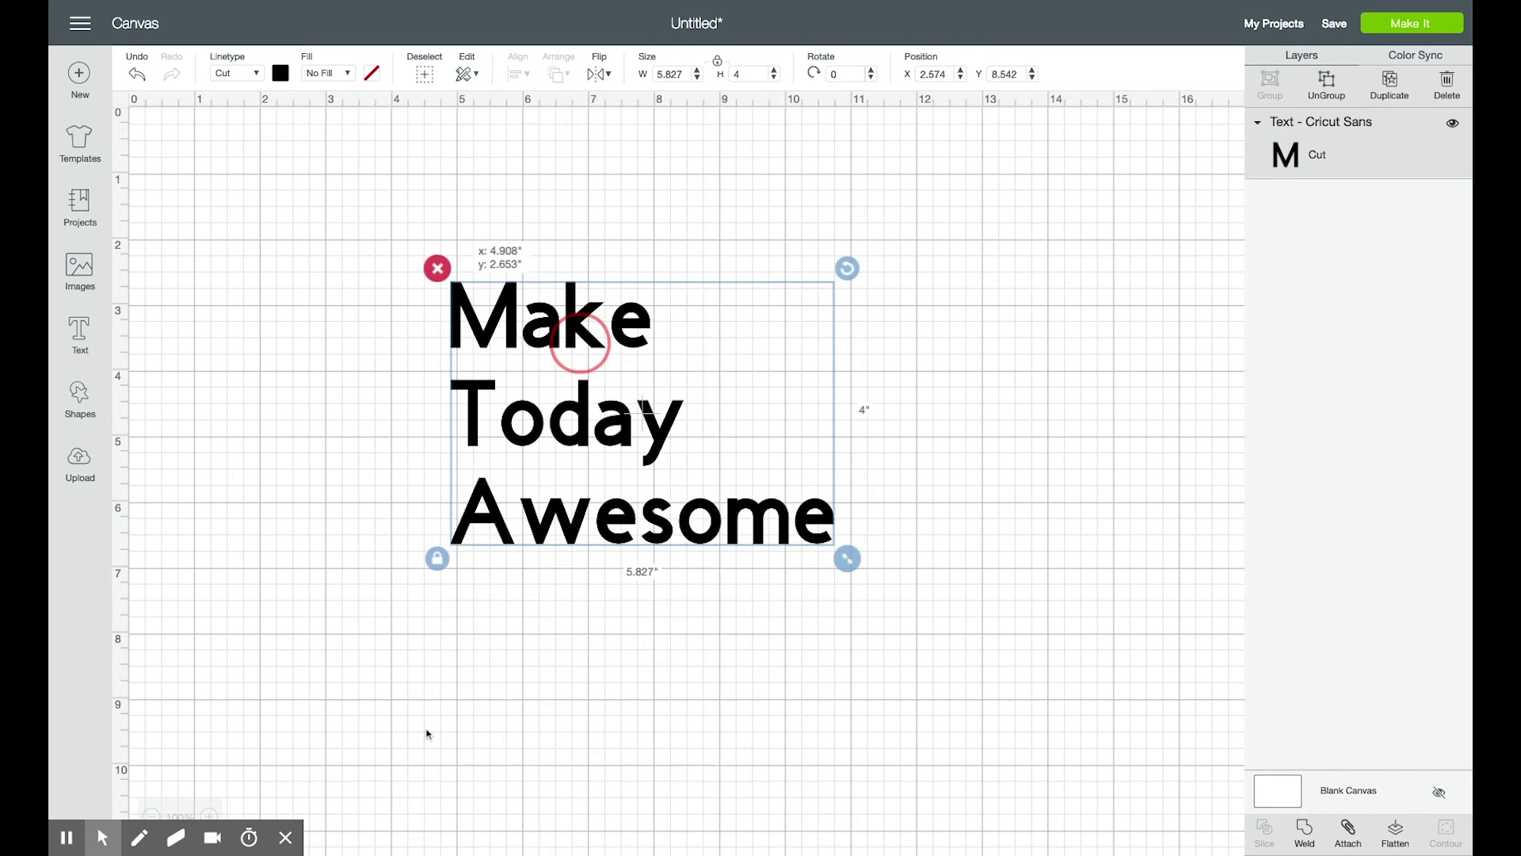
{"action": "left_click", "coordinate": [211, 125]}
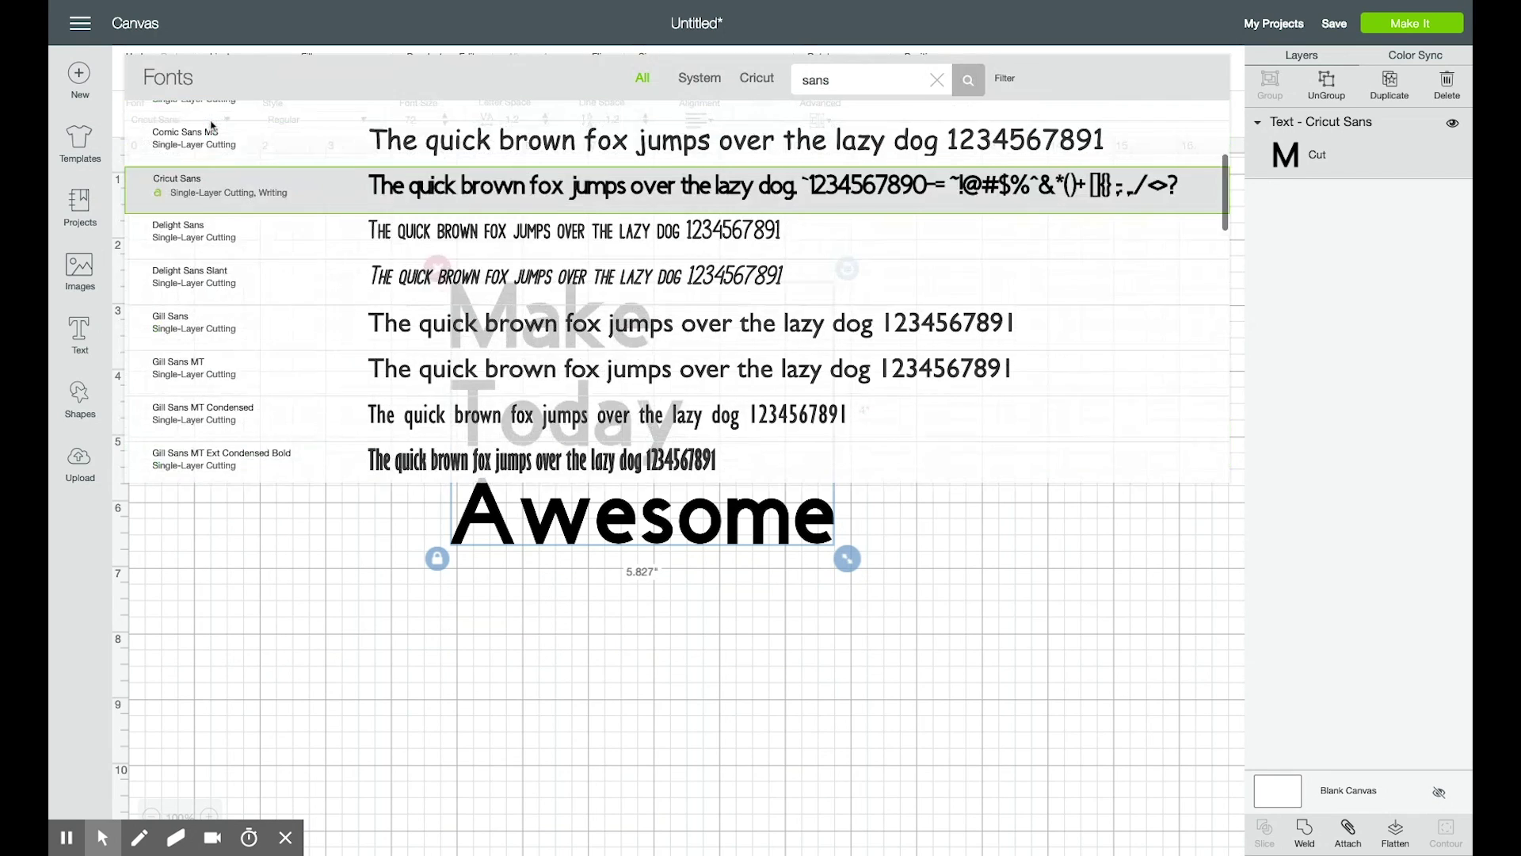
Search the fonts for 'pen' and apply Pen and Ink to the text
{"action": "double_click", "coordinate": [814, 80]}
{"action": "type", "text": "p"}
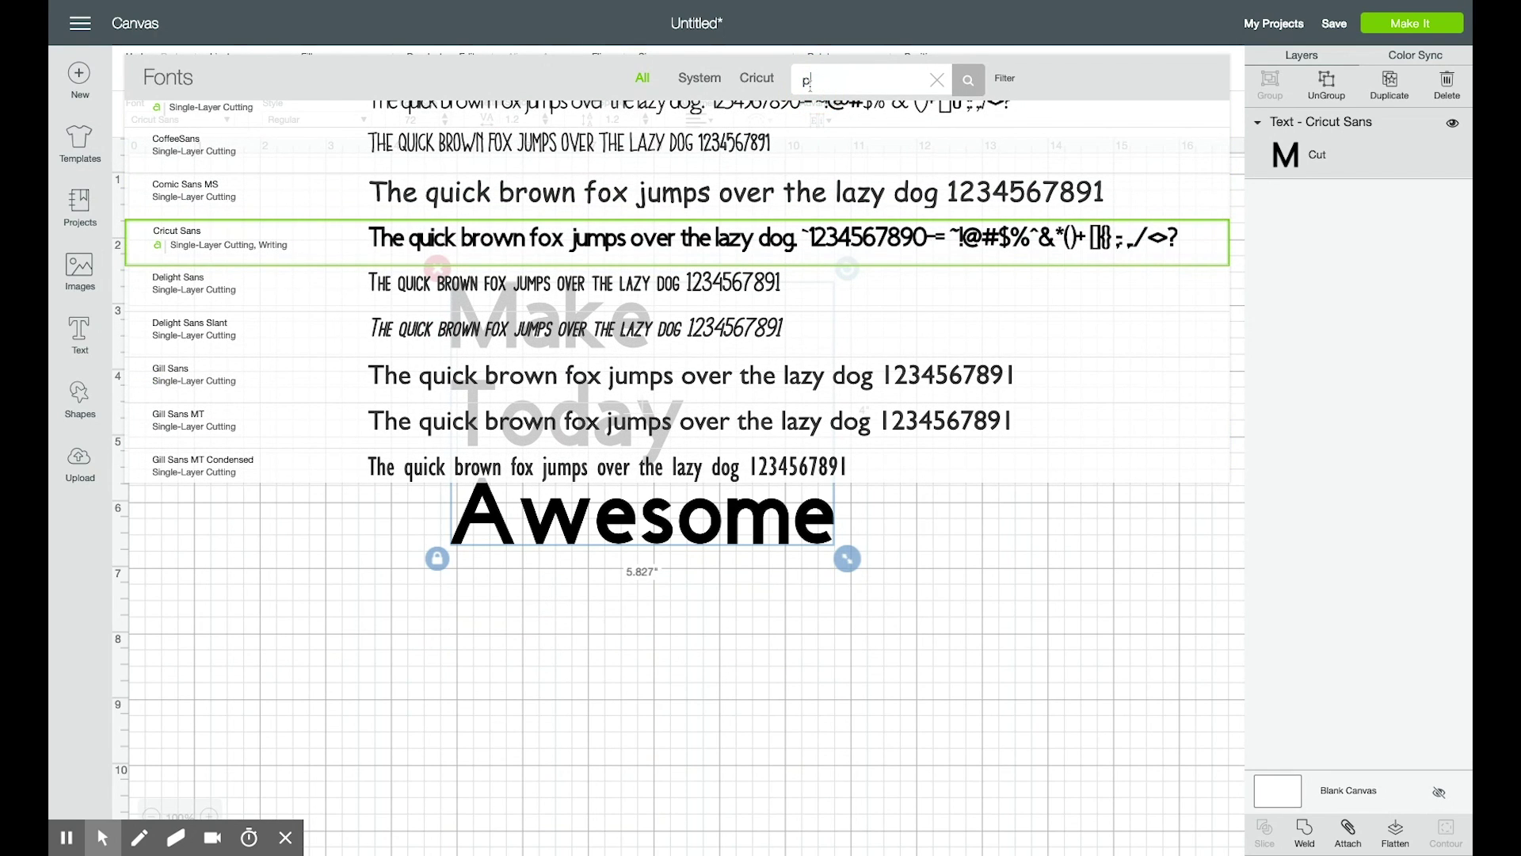
{"action": "type", "text": "en"}
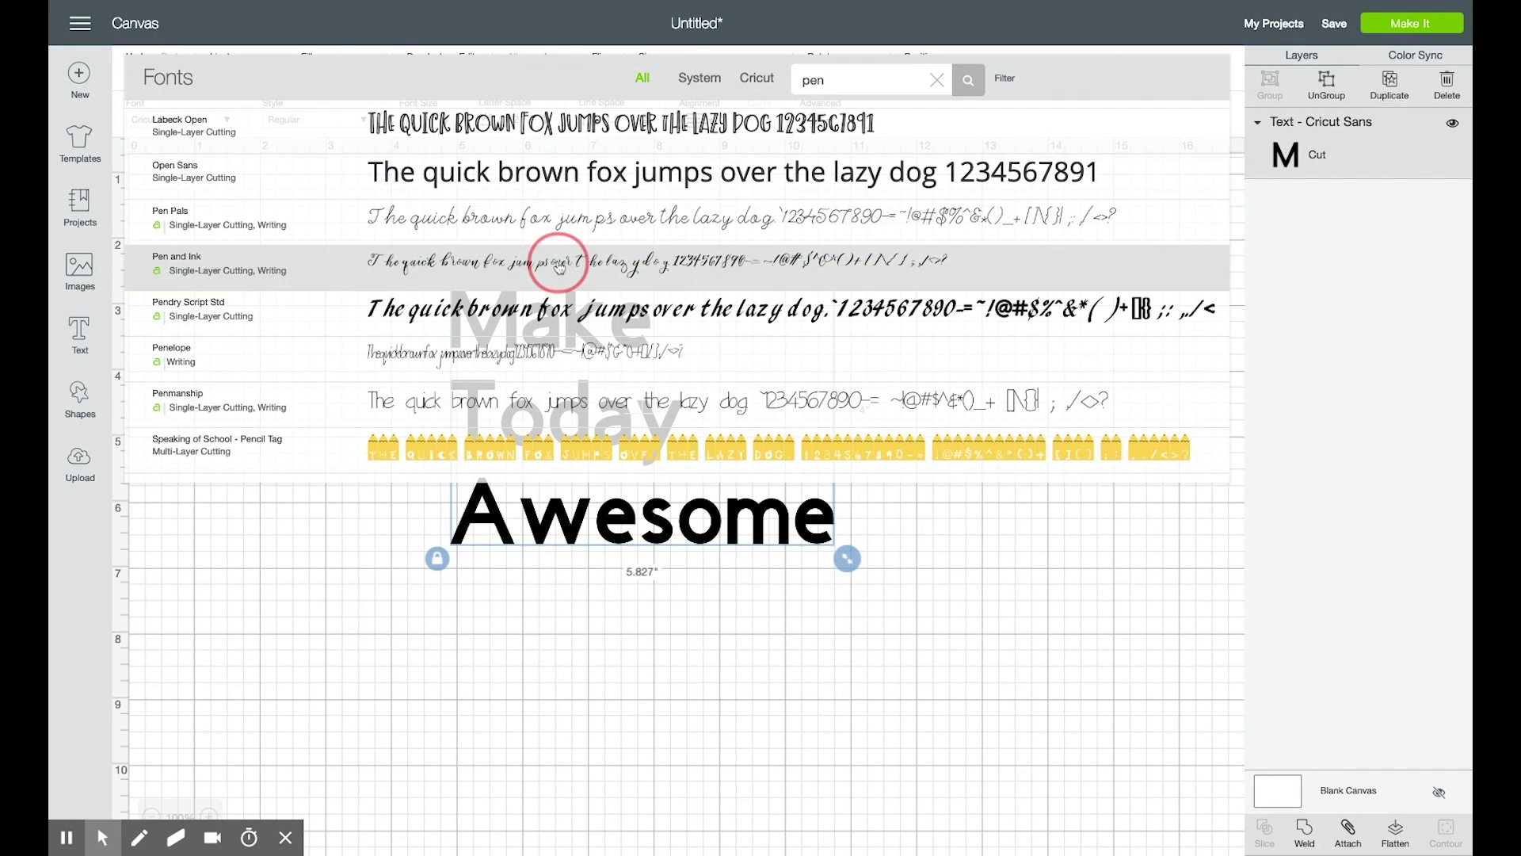
{"action": "left_click", "coordinate": [579, 266]}
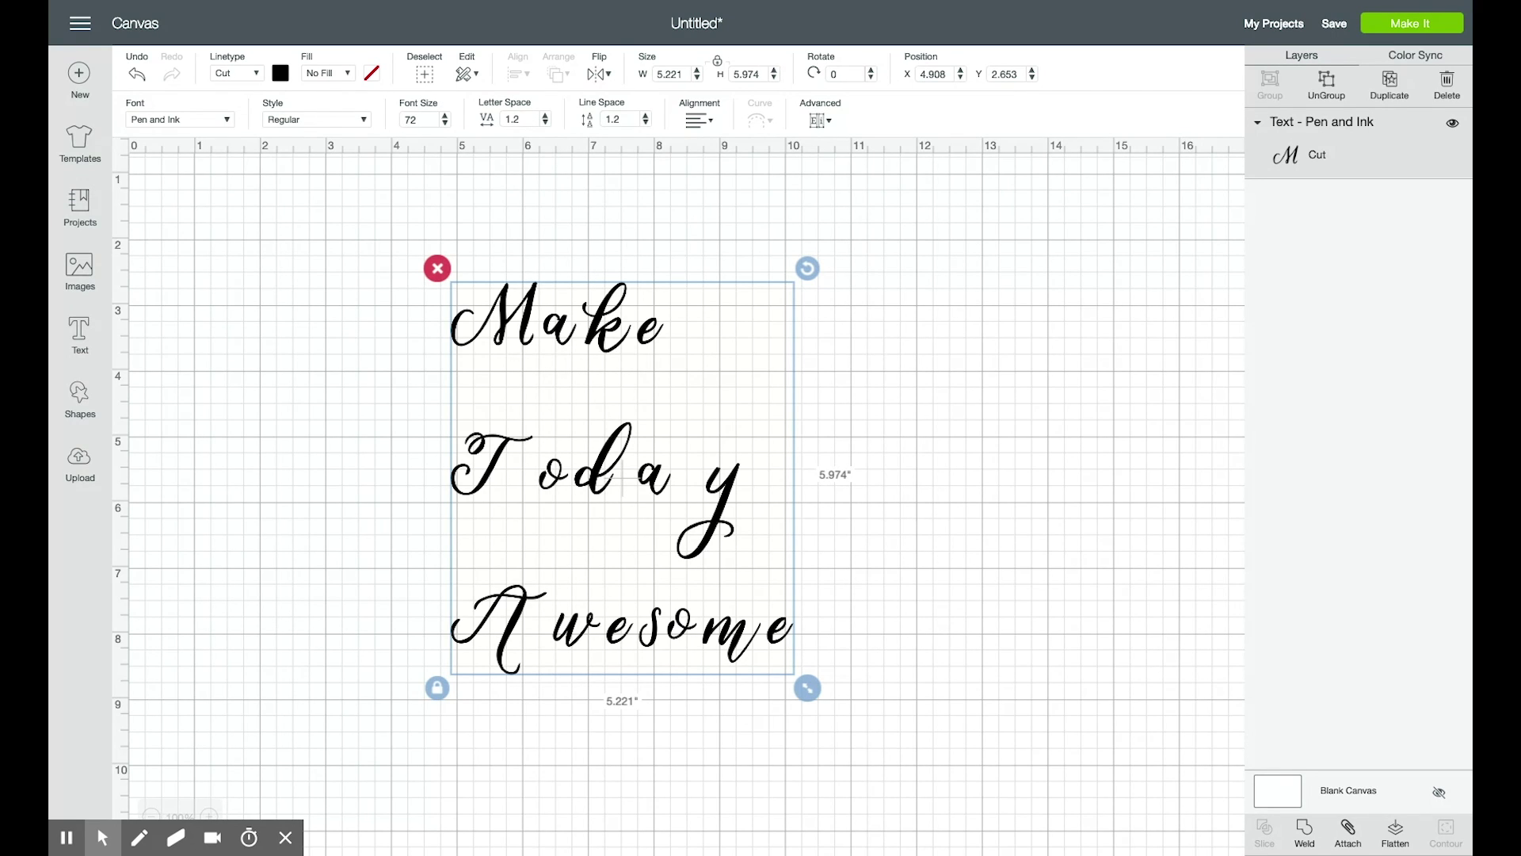
Step the letter spacing down to -0.5
{"action": "left_click", "coordinate": [548, 124]}
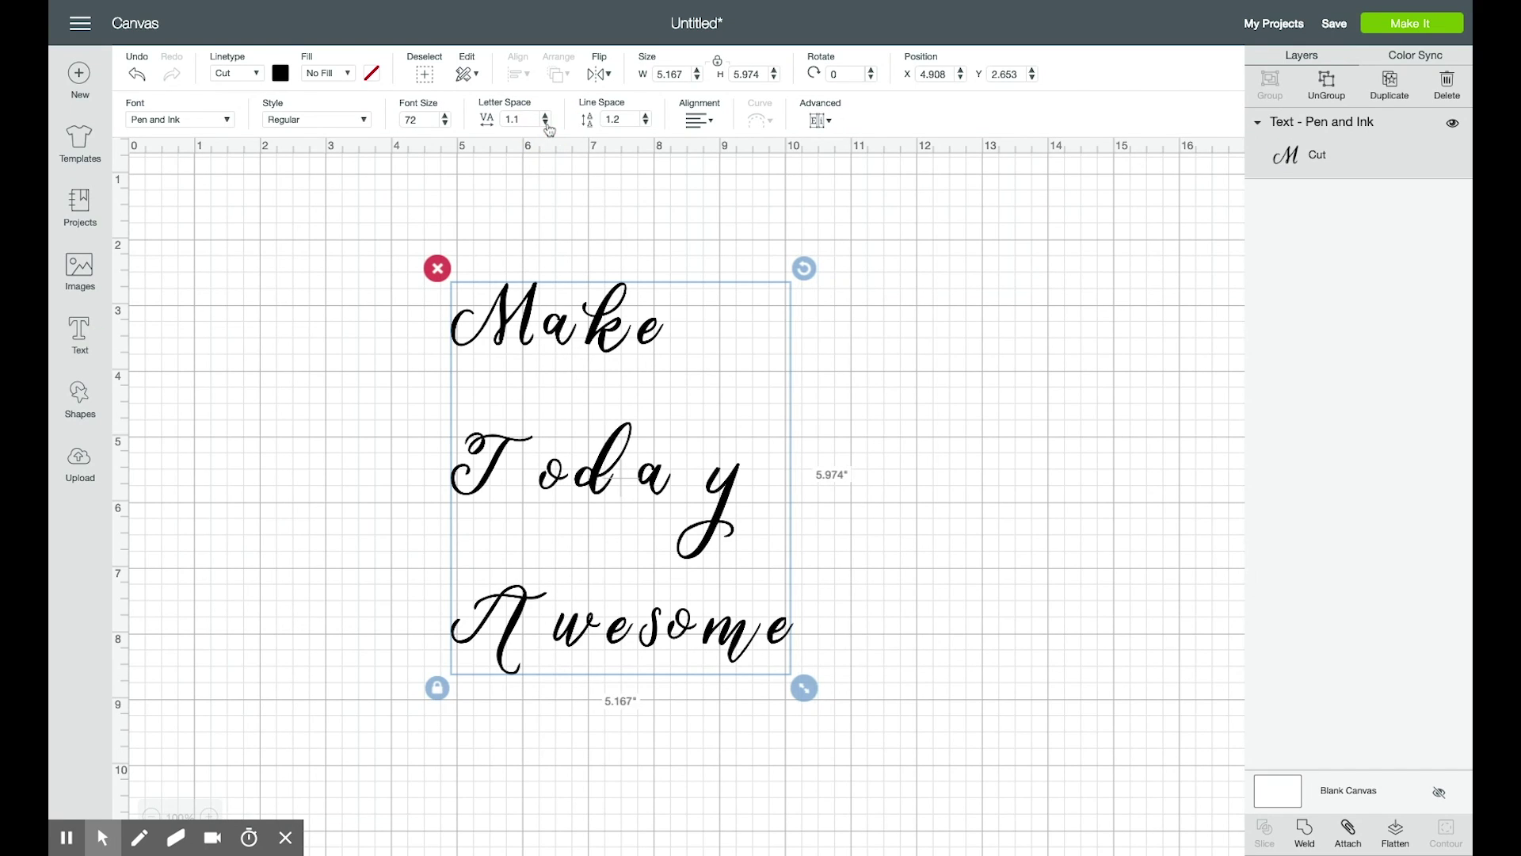
{"action": "left_click", "coordinate": [547, 123]}
{"action": "left_click", "coordinate": [547, 125]}
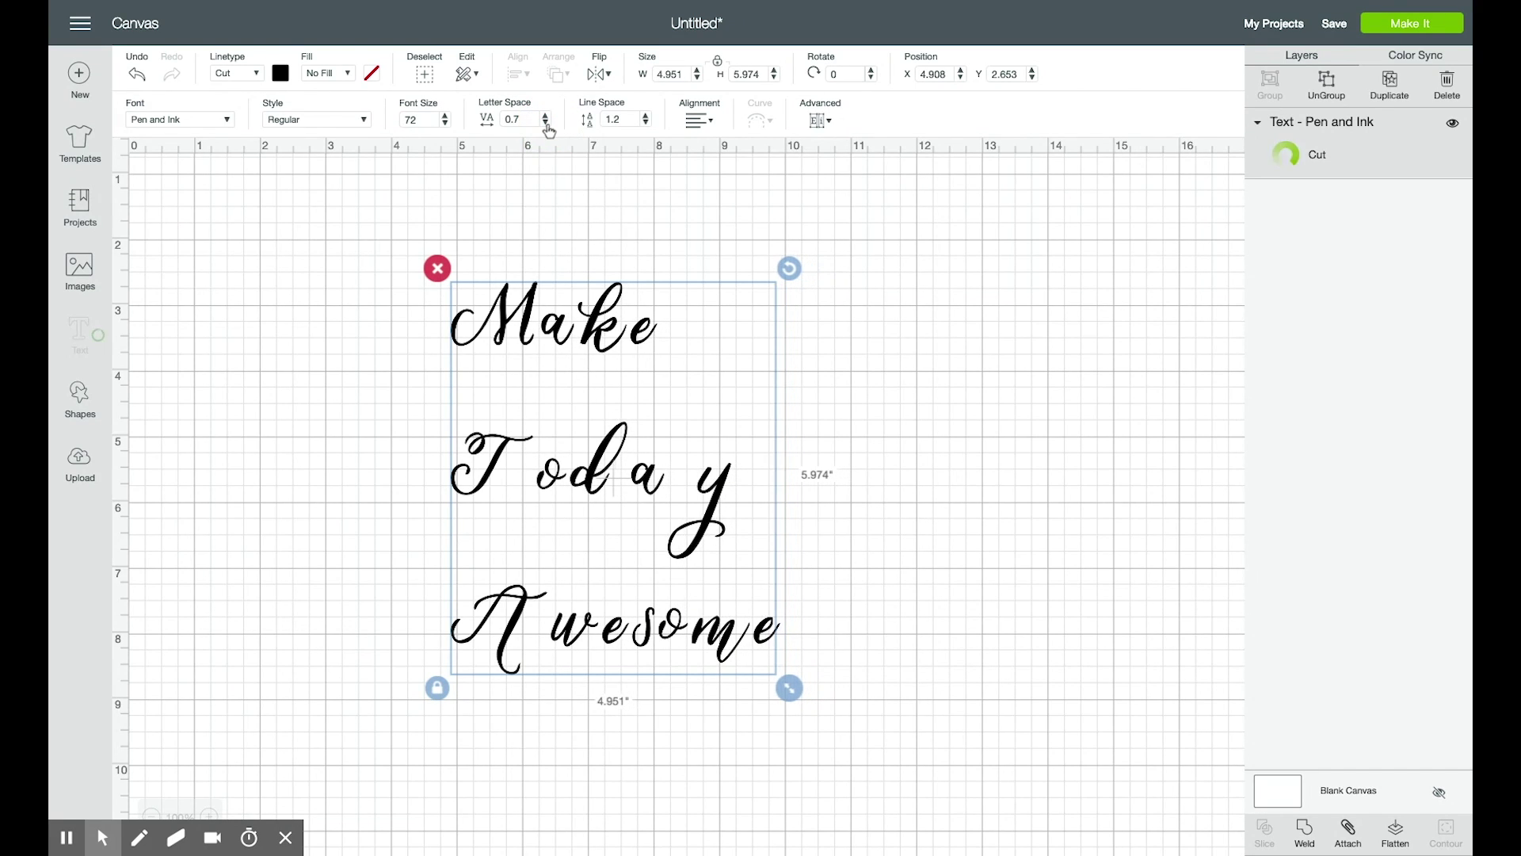
{"action": "left_click", "coordinate": [547, 123]}
{"action": "left_click", "coordinate": [547, 124]}
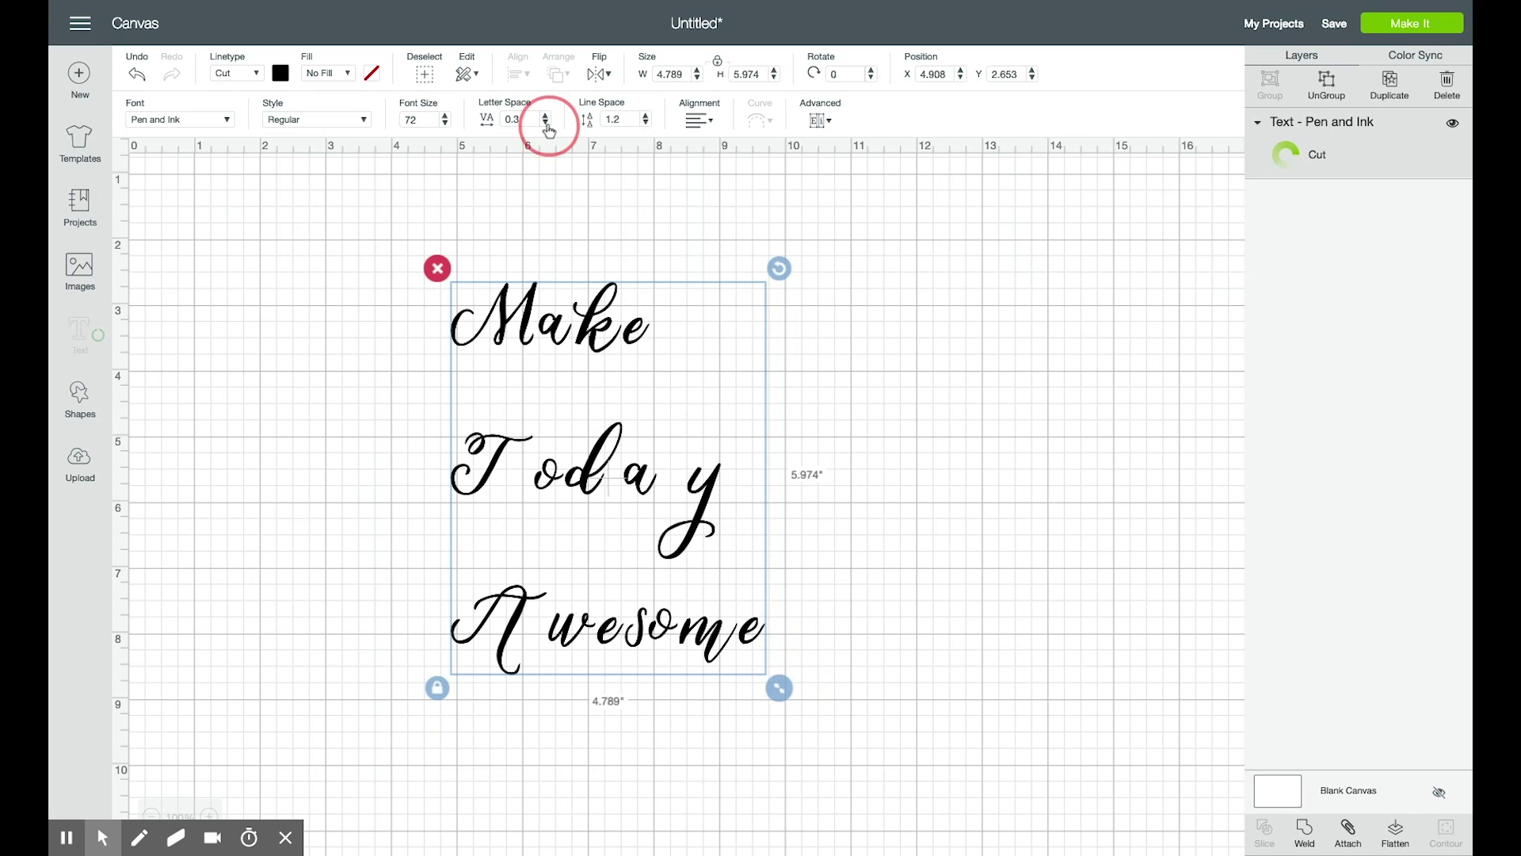
{"action": "left_click", "coordinate": [547, 124]}
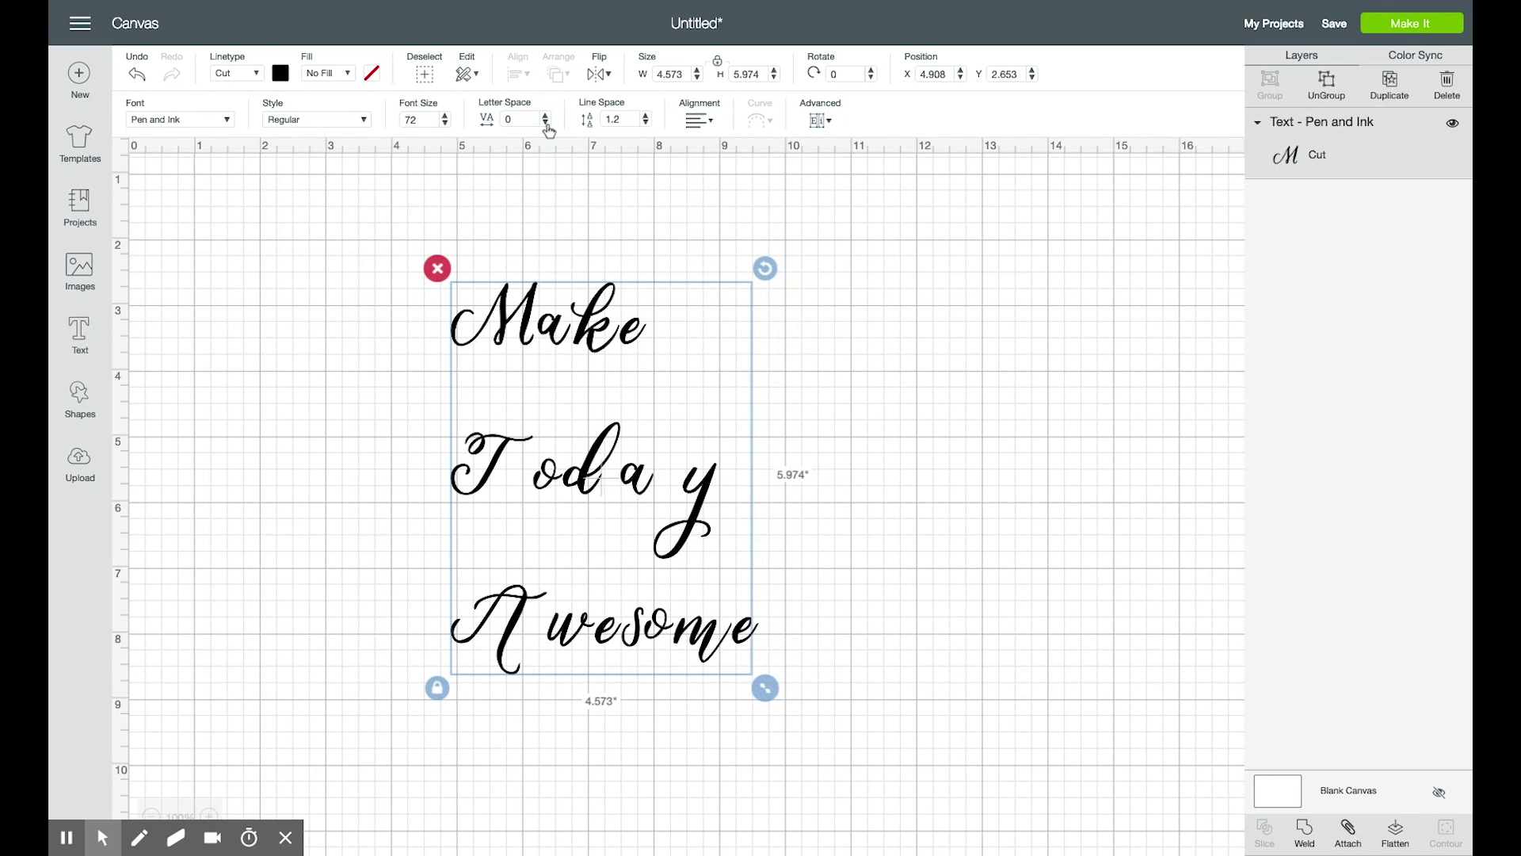
{"action": "left_click", "coordinate": [547, 124]}
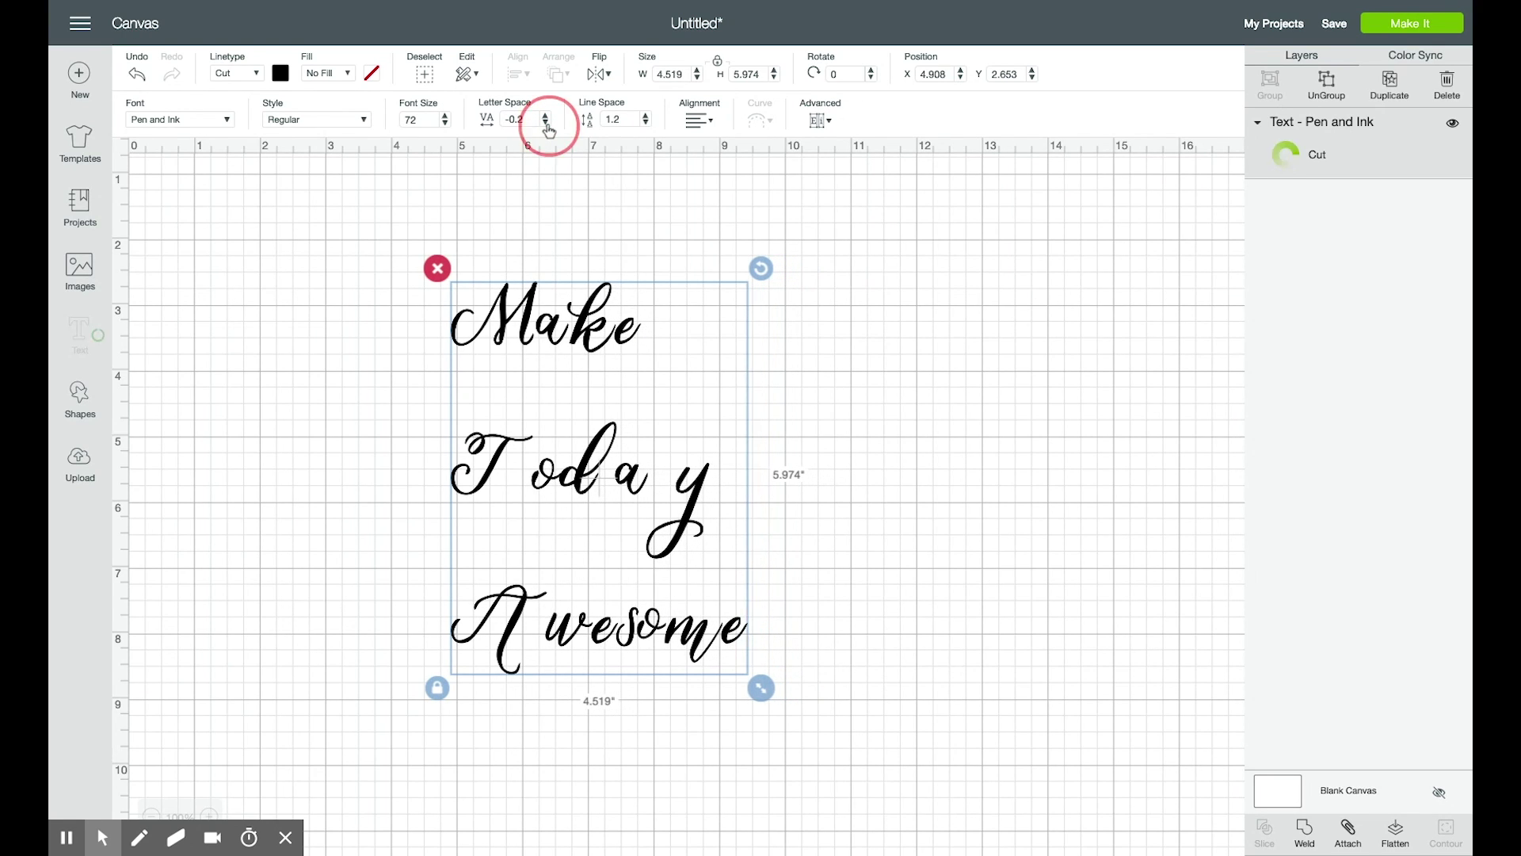
{"action": "left_click", "coordinate": [547, 124]}
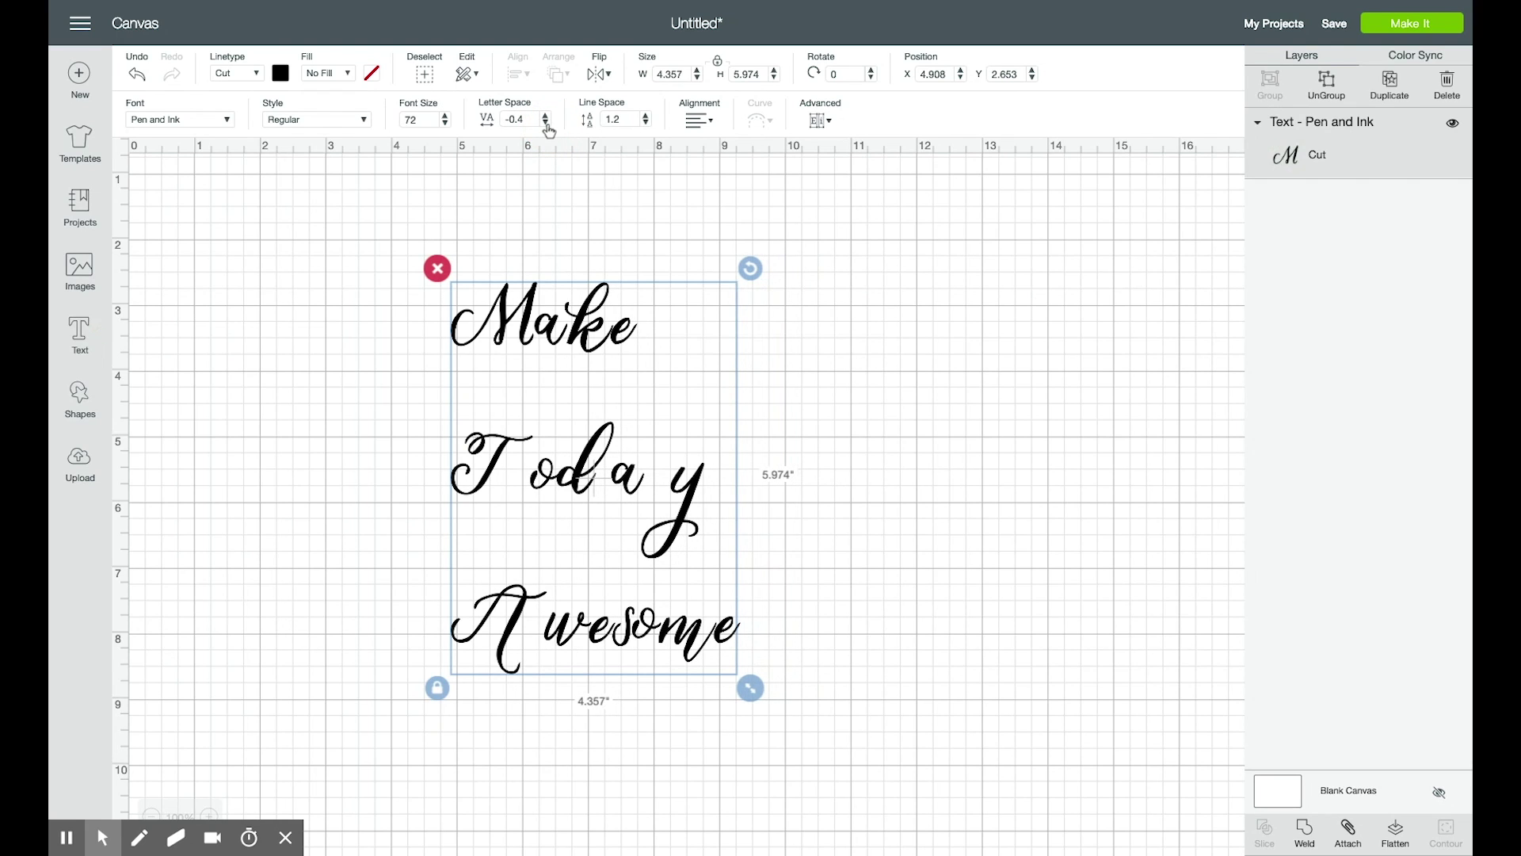
{"action": "left_click", "coordinate": [547, 124]}
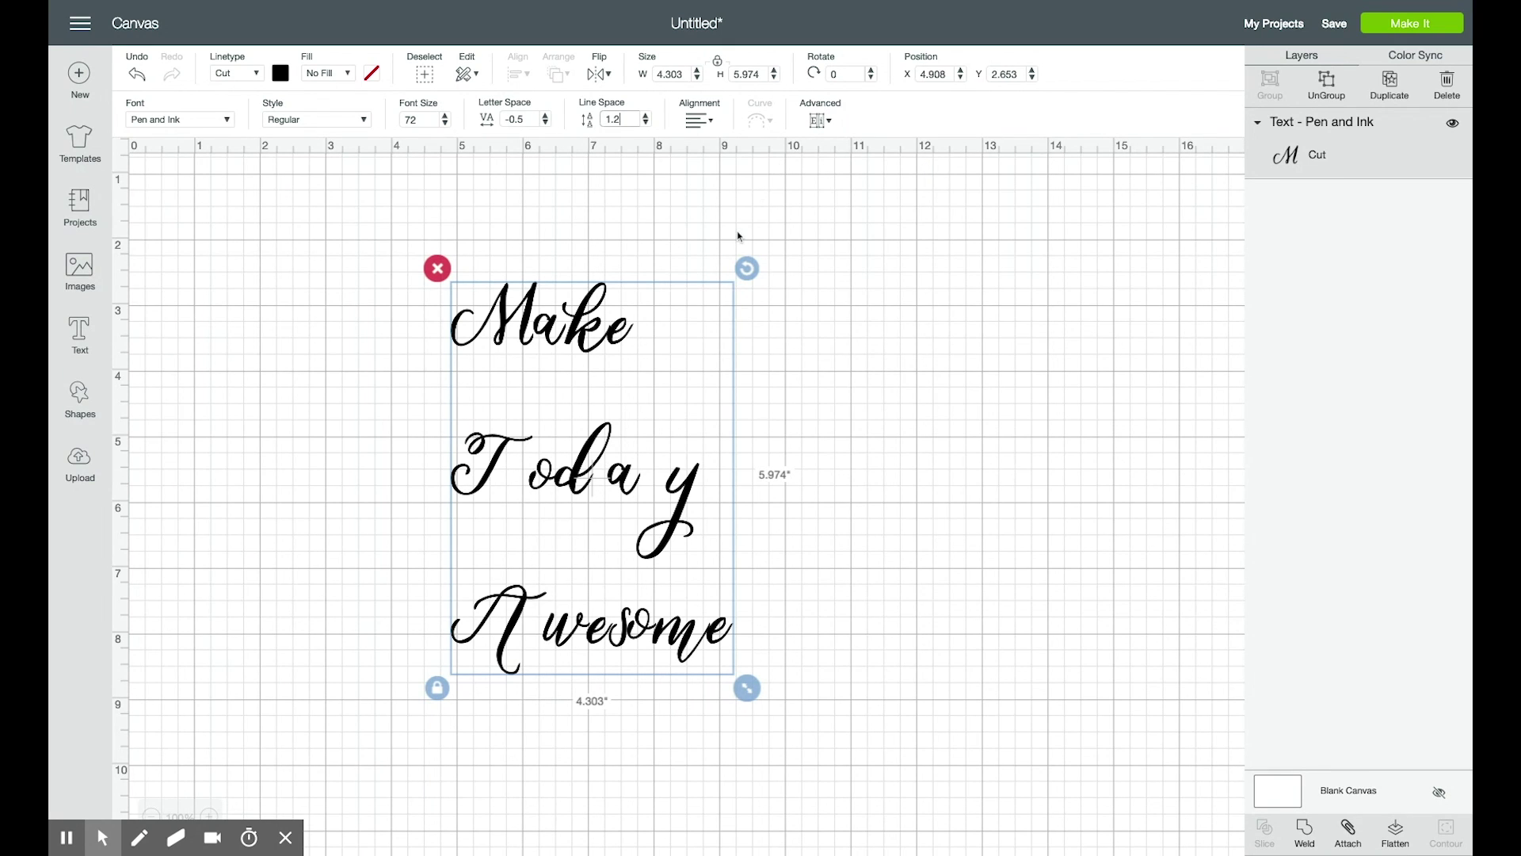
{"action": "scroll", "coordinate": [668, 210], "scroll_direction": "right", "scroll_amount": 1}
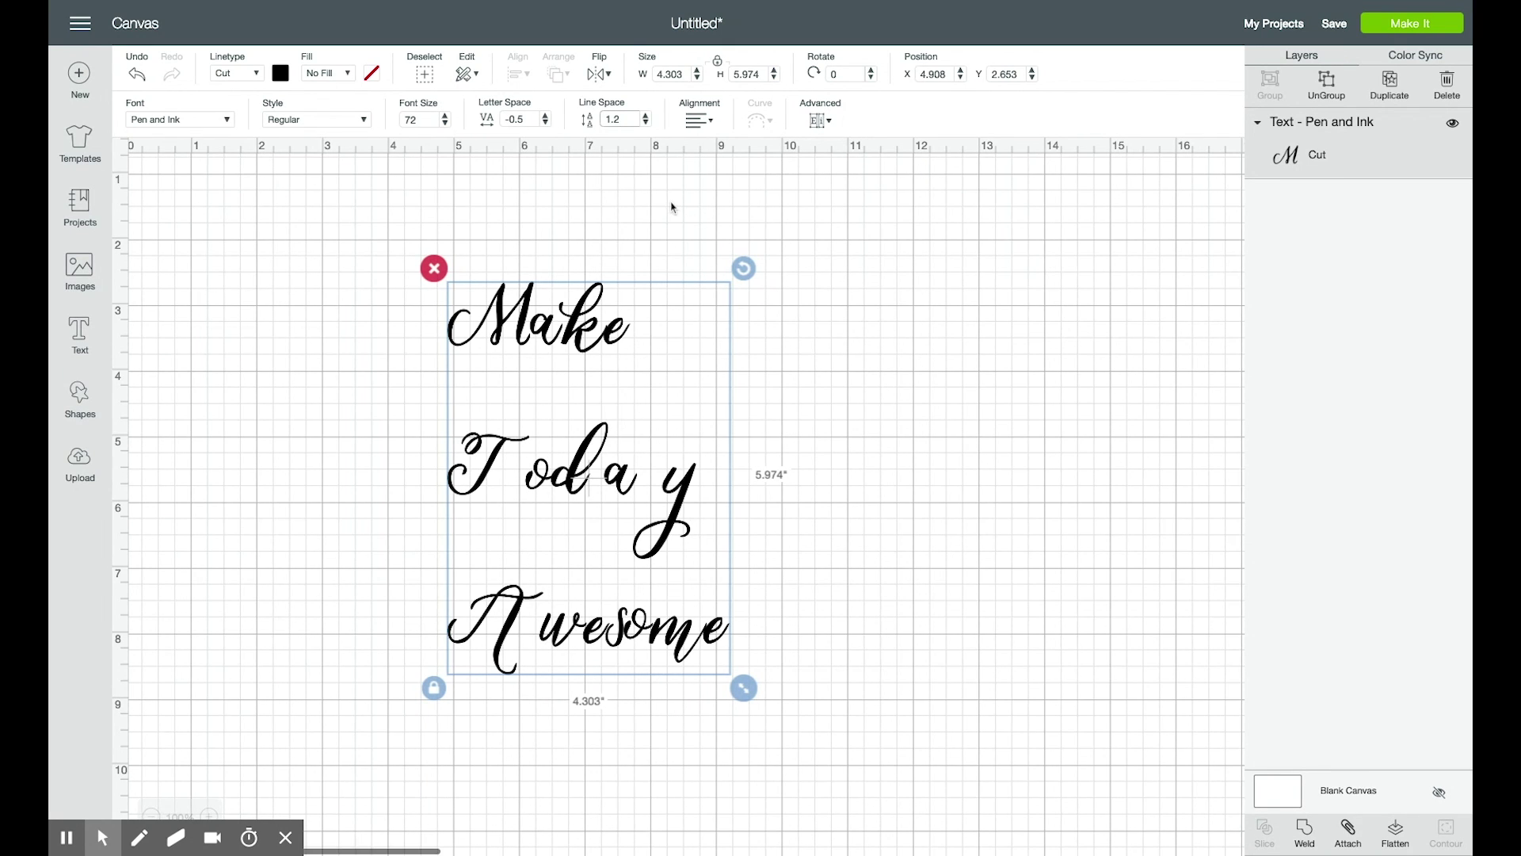
Set the text's line spacing to -6
{"action": "left_click", "coordinate": [632, 119]}
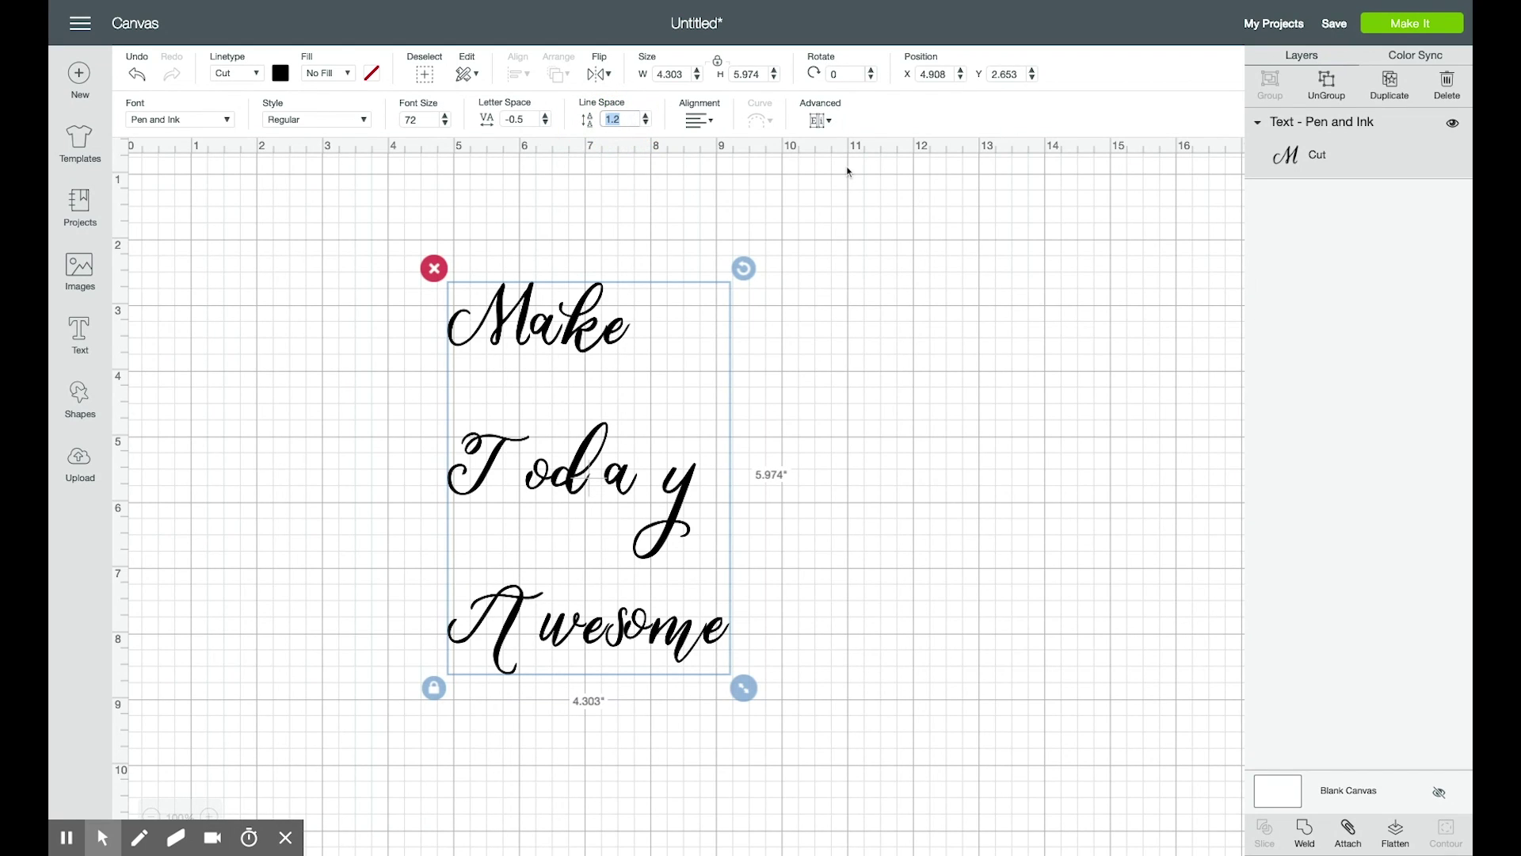
{"action": "type", "text": "-6"}
{"action": "key", "text": "Return"}
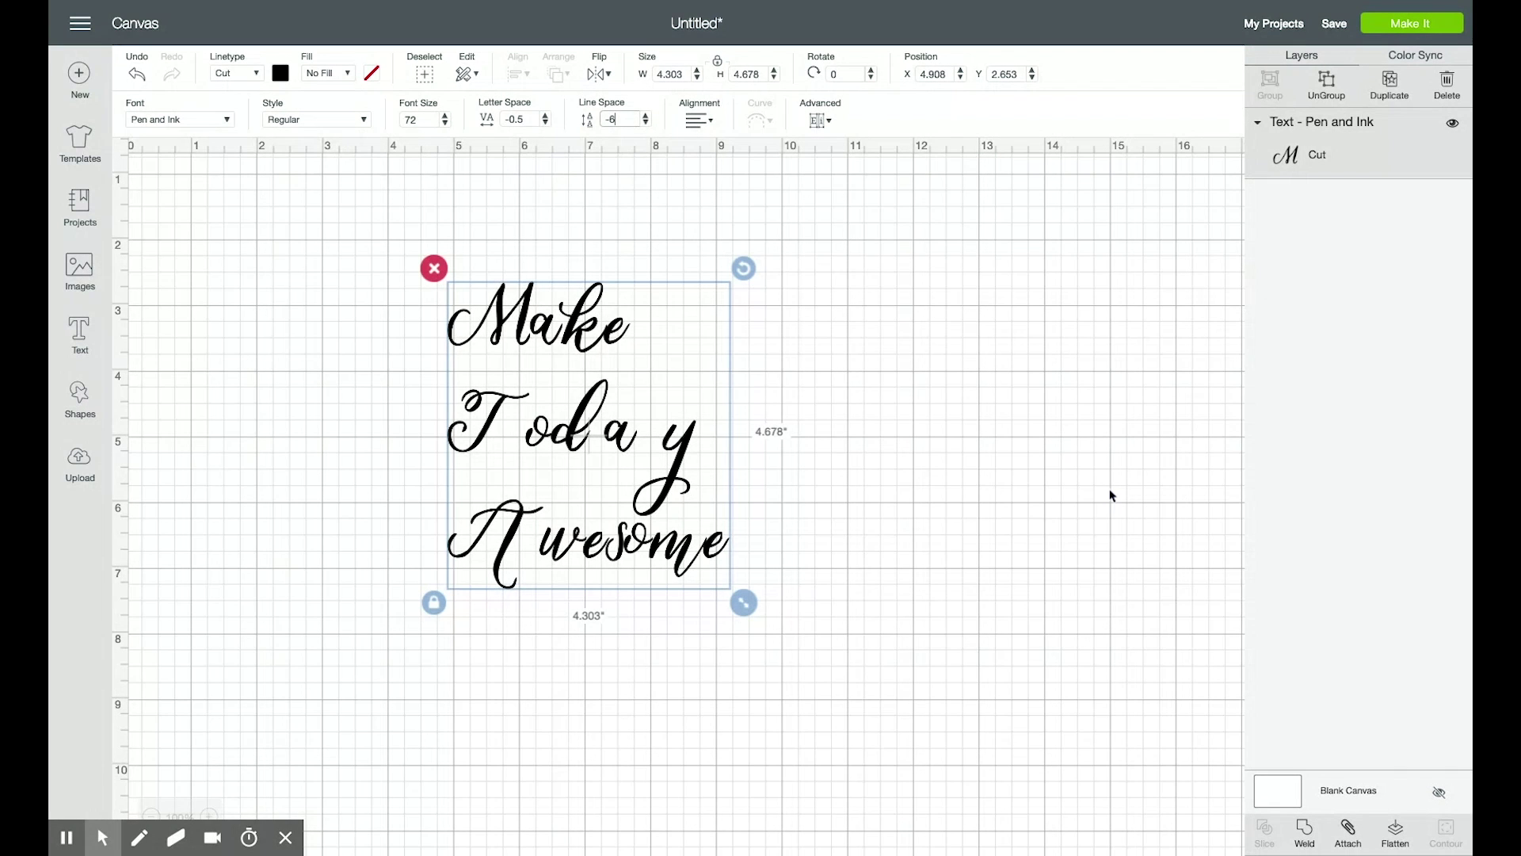
{"action": "left_click", "coordinate": [820, 122]}
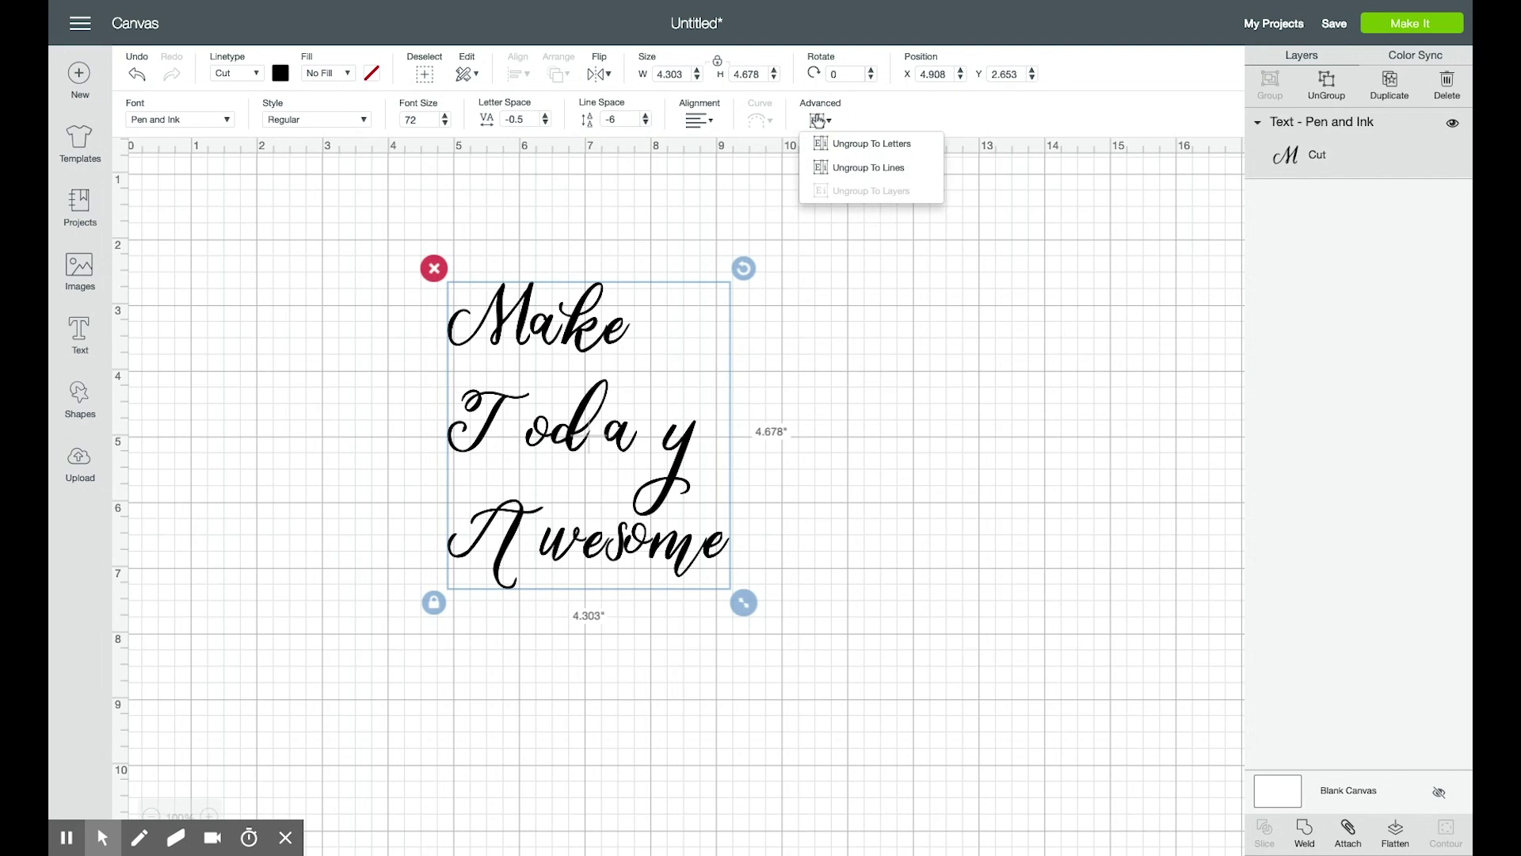
Ungroup the text into separate word lines and nudge Today sideways
{"action": "left_click", "coordinate": [853, 168]}
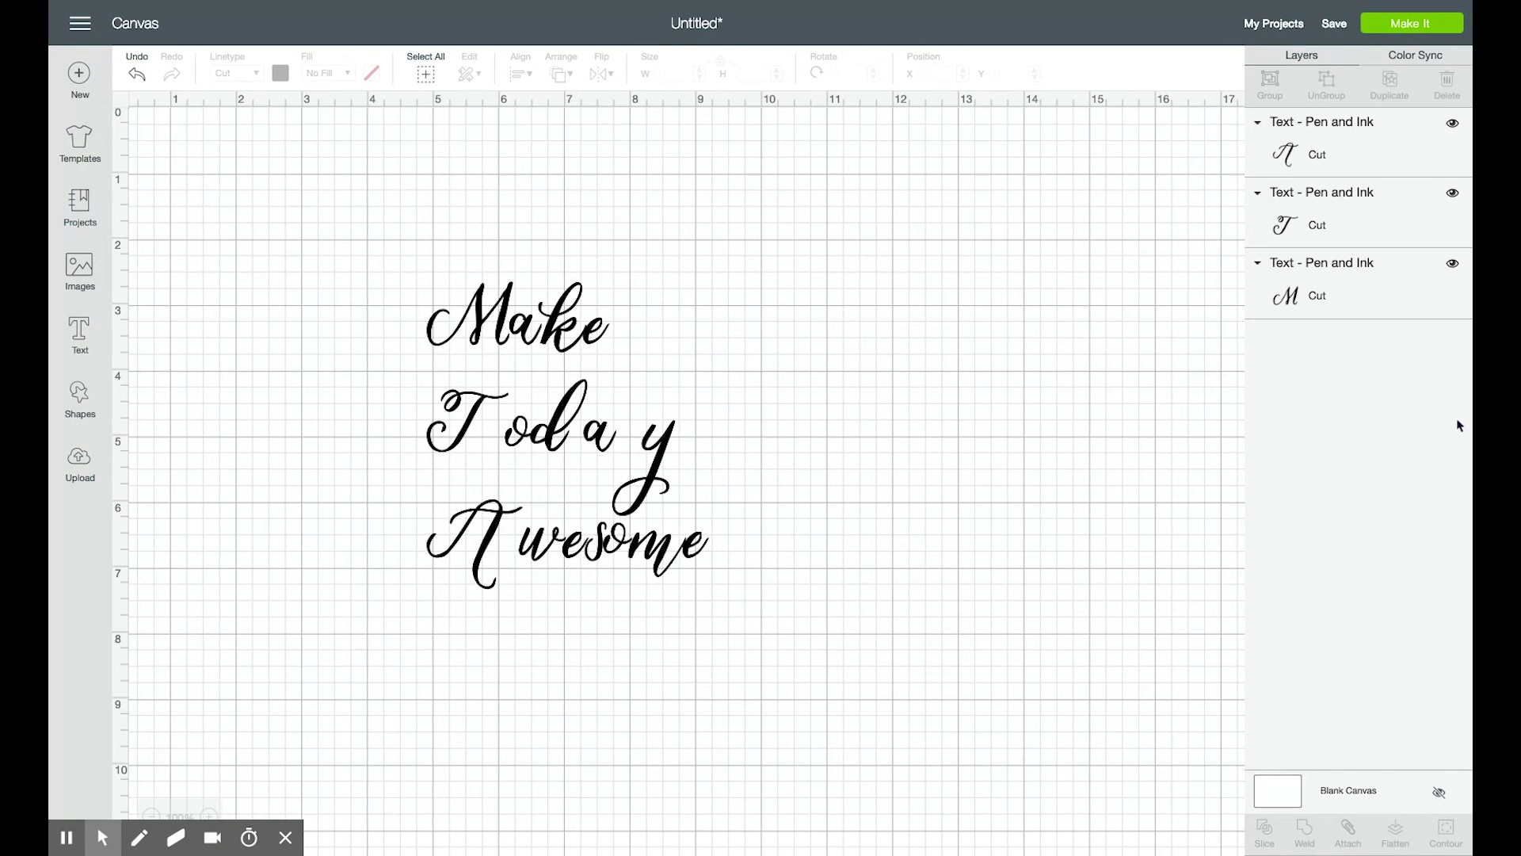
{"action": "left_click", "coordinate": [557, 336]}
{"action": "left_click", "coordinate": [652, 429]}
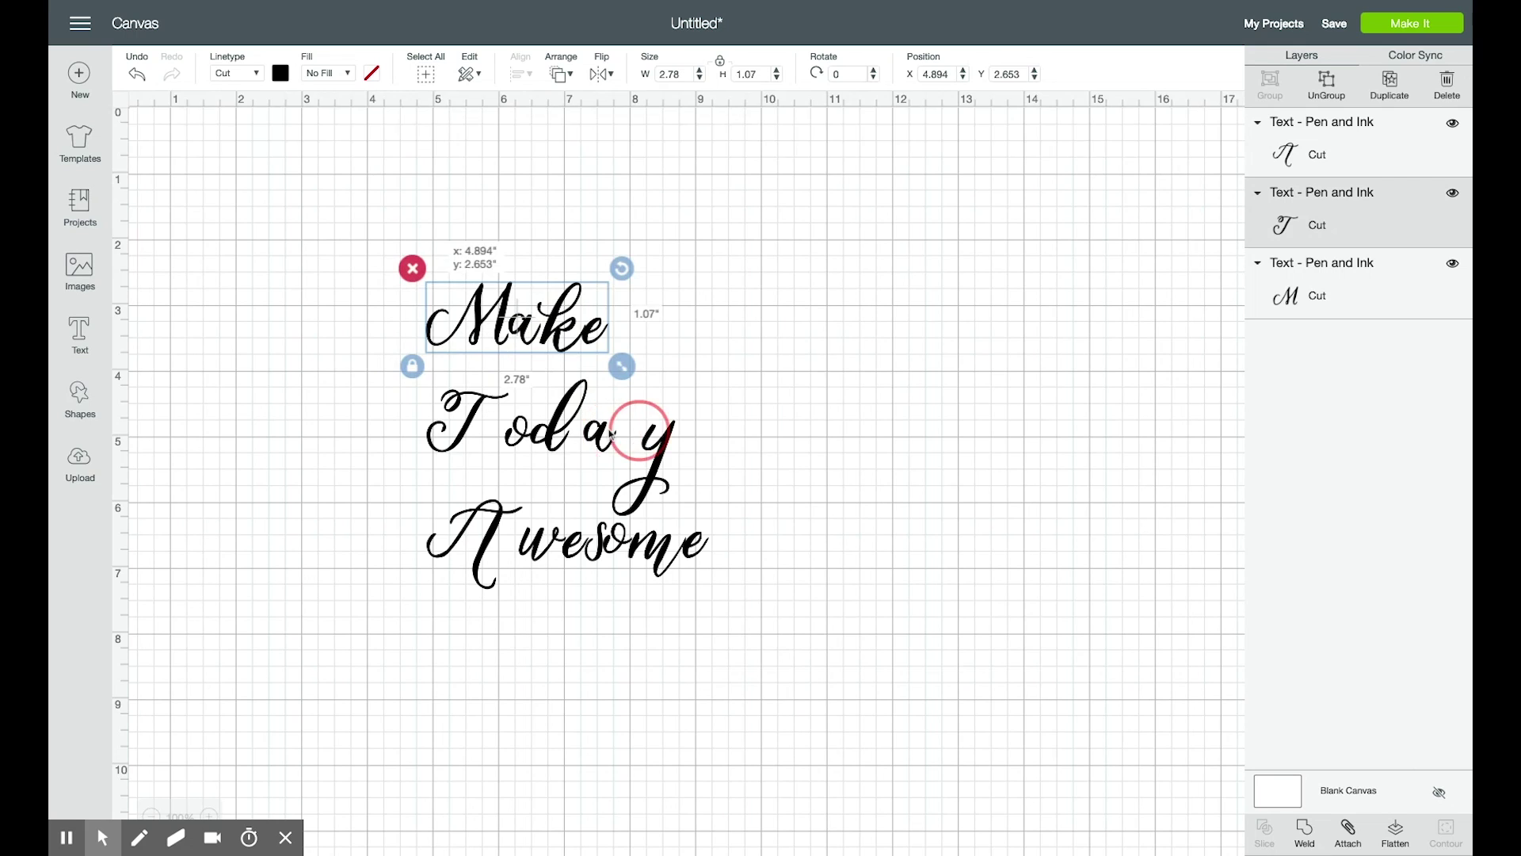
{"action": "key", "text": "Left"}
{"action": "left_click", "coordinate": [614, 567]}
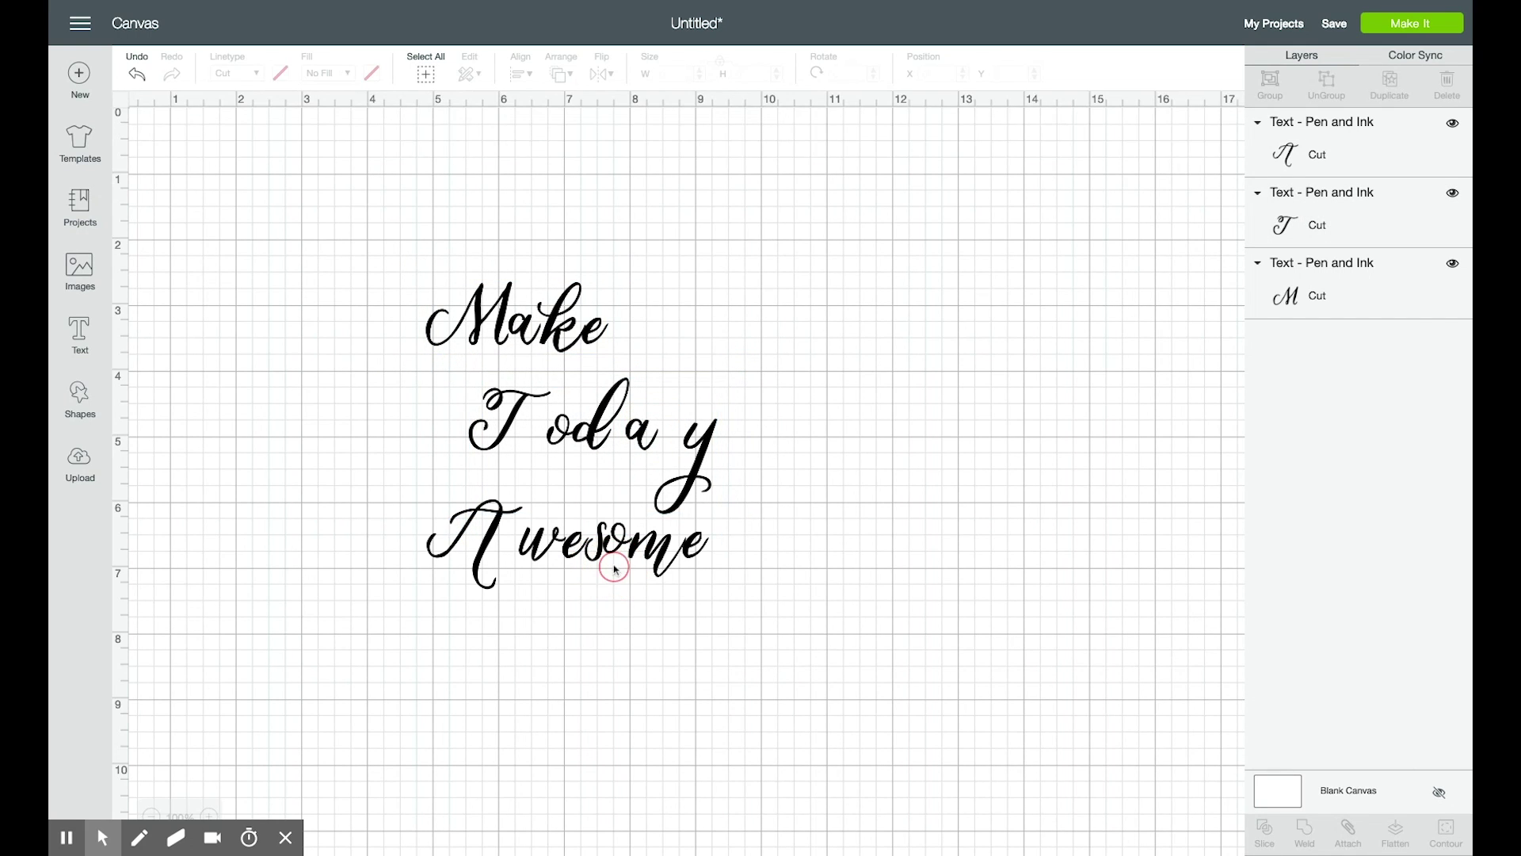
Shift Today slightly right and move Awesome up-left beneath it
{"action": "left_click", "coordinate": [648, 550]}
{"action": "left_click_drag", "start_coordinate": [618, 425], "coordinate": [607, 408]}
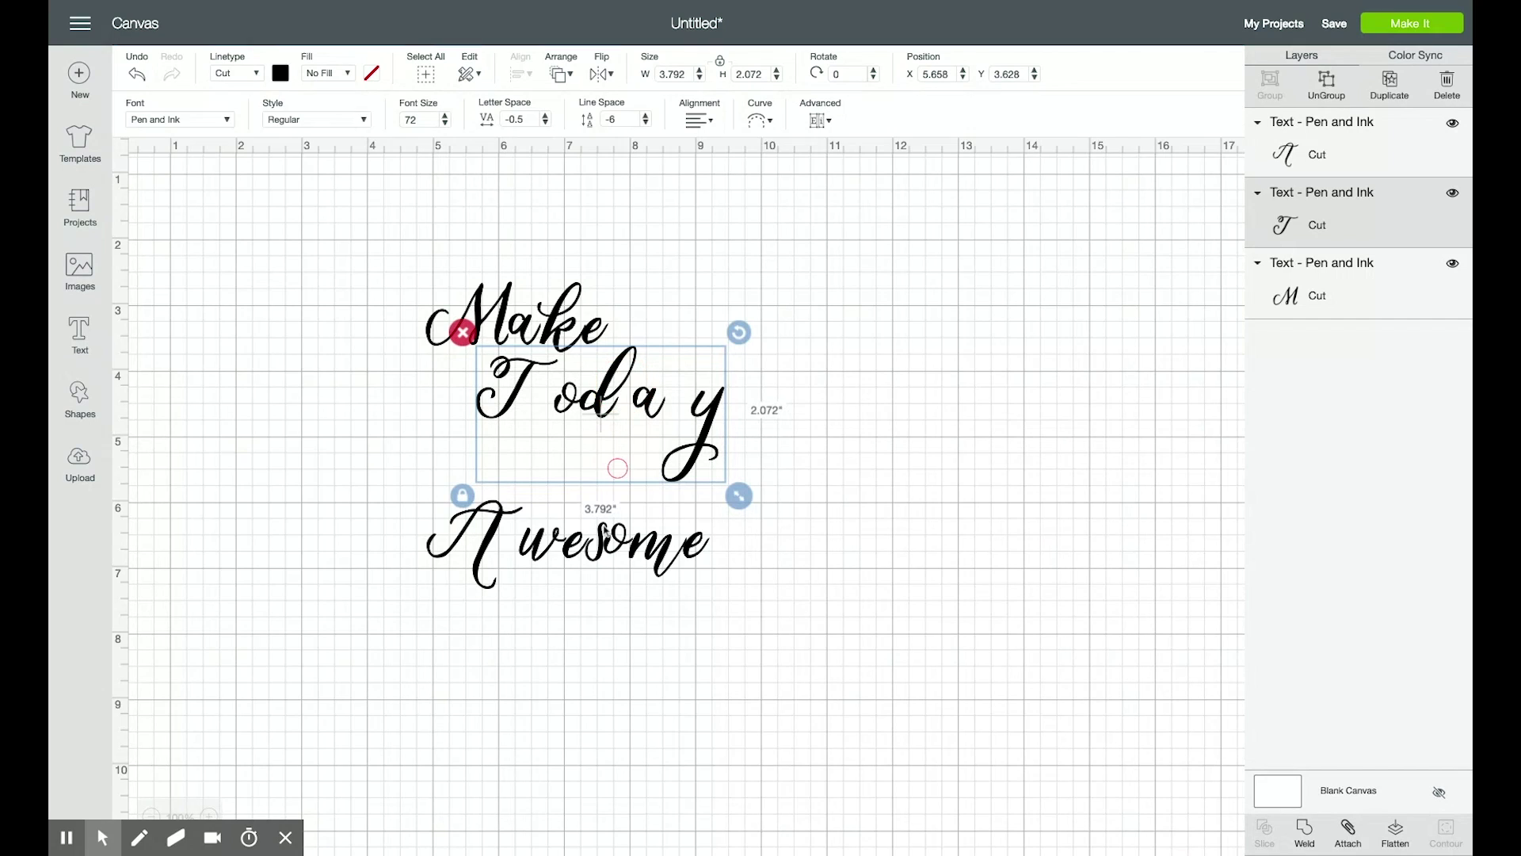
{"action": "left_click", "coordinate": [631, 559]}
{"action": "left_click_drag", "start_coordinate": [649, 561], "coordinate": [594, 476]}
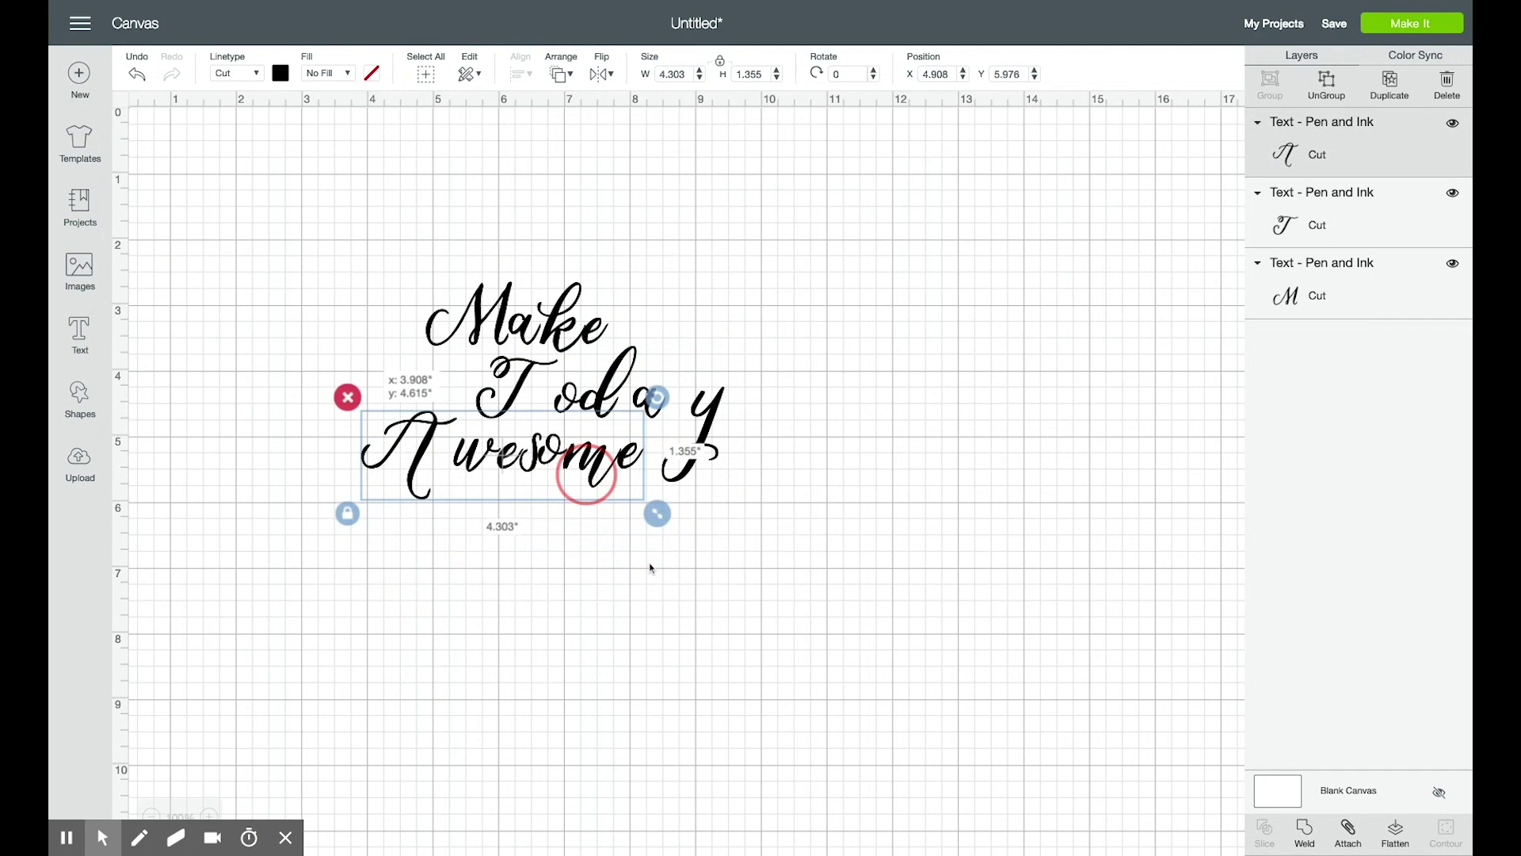
{"action": "left_click", "coordinate": [955, 479]}
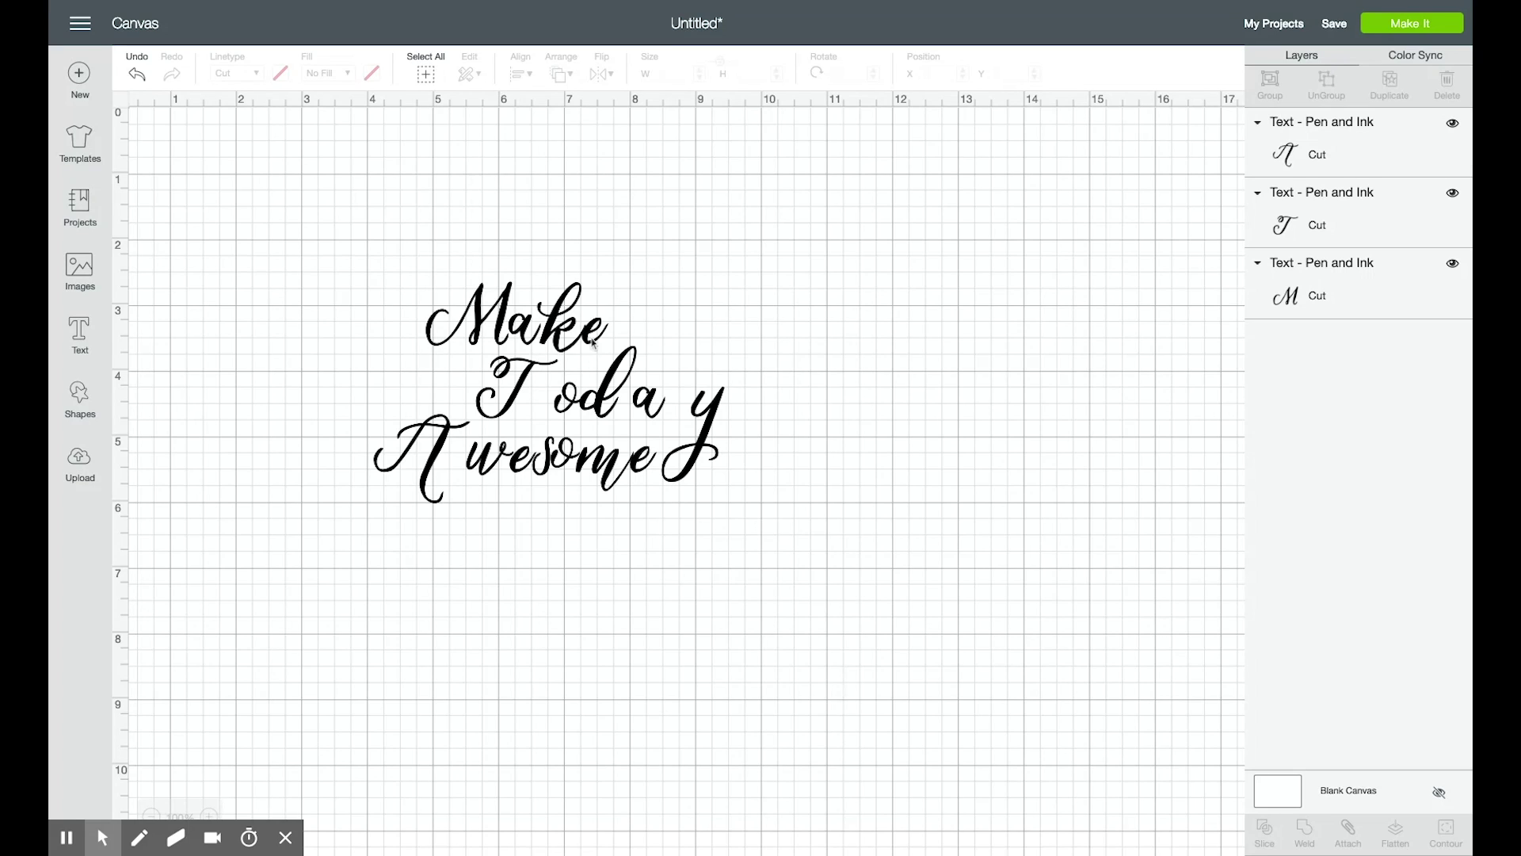
Ungroup Make into letters and slide its letters together, including the e
{"action": "left_click", "coordinate": [593, 342]}
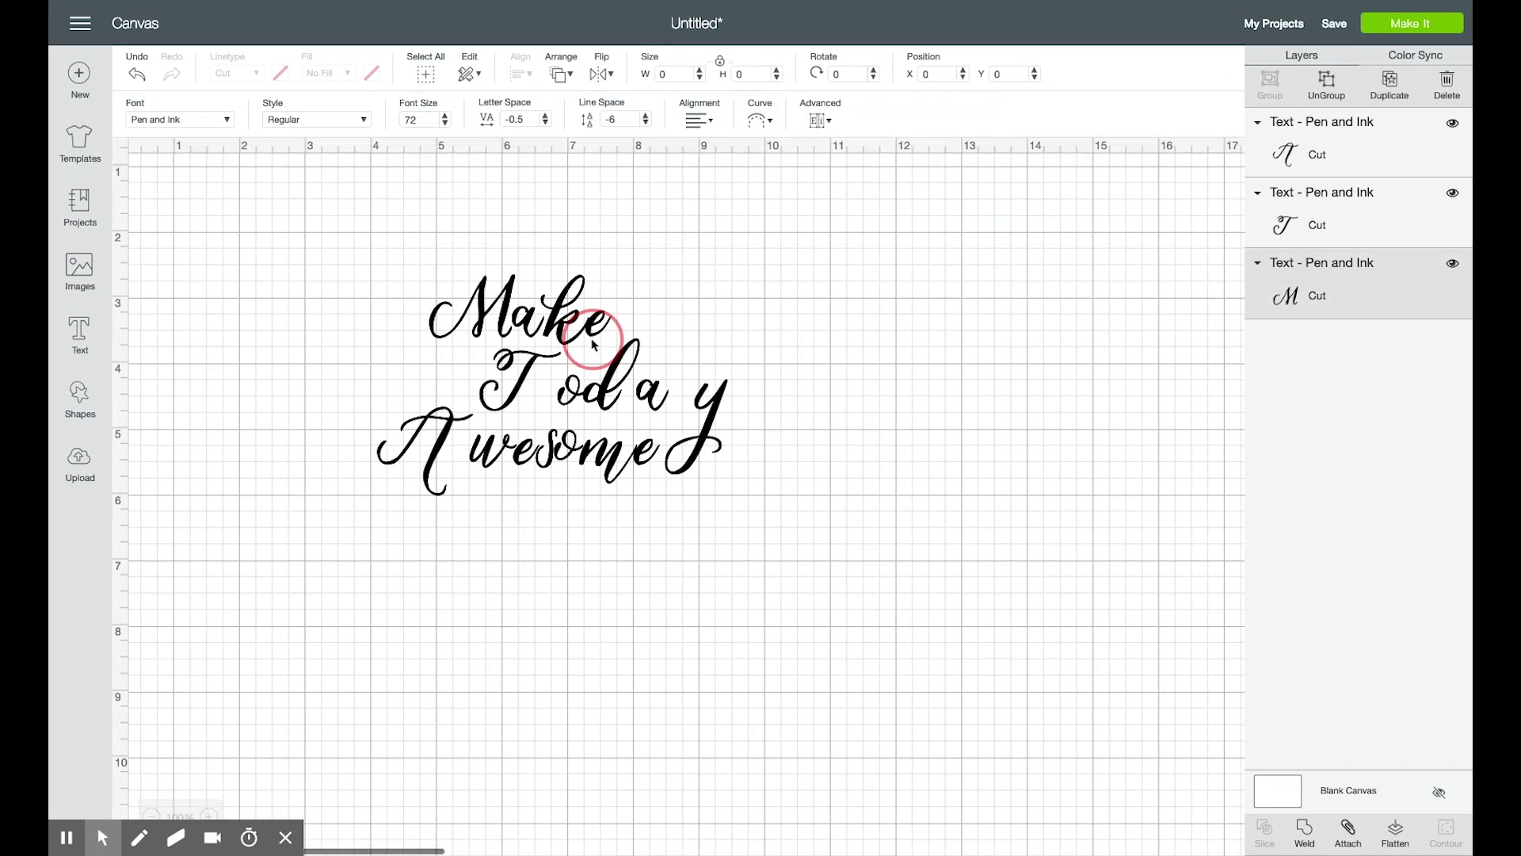
{"action": "left_click", "coordinate": [822, 123]}
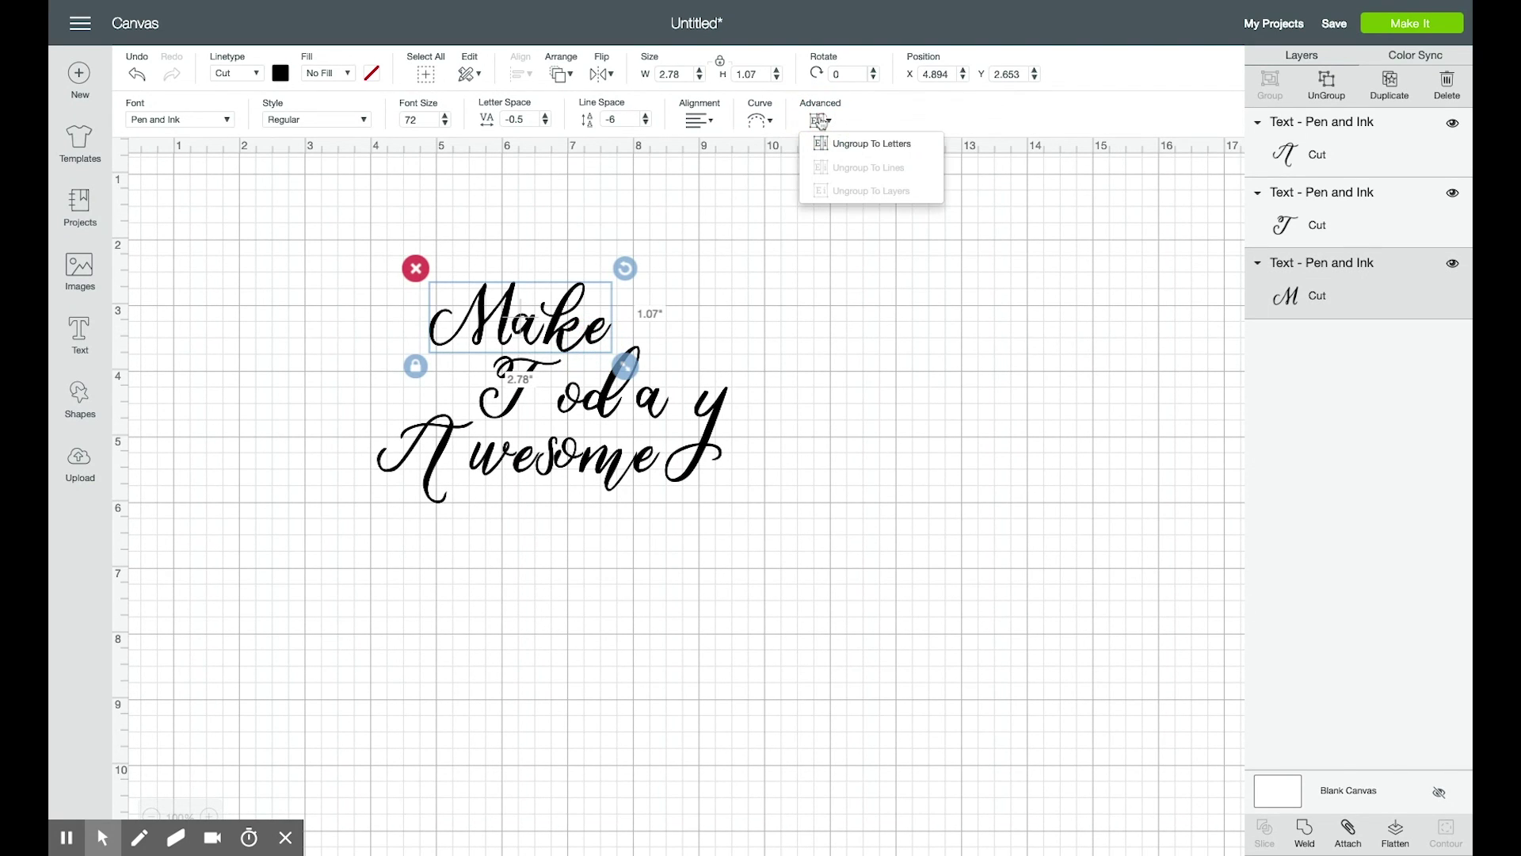
{"action": "left_click", "coordinate": [832, 143]}
{"action": "left_click_drag", "start_coordinate": [523, 330], "coordinate": [561, 342]}
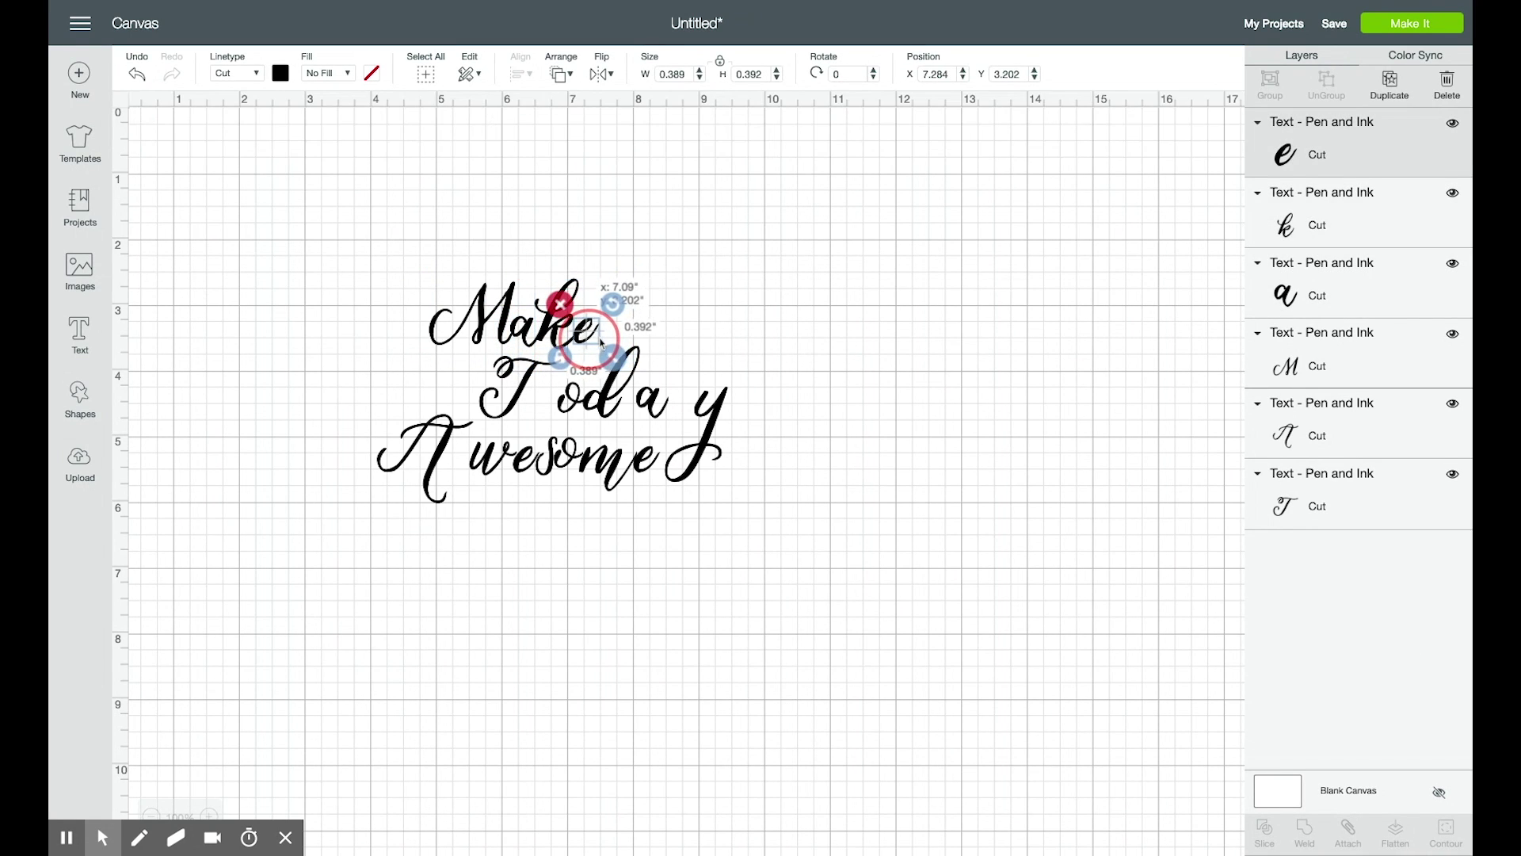
{"action": "left_click_drag", "start_coordinate": [601, 342], "coordinate": [598, 341]}
{"action": "left_click", "coordinate": [718, 341]}
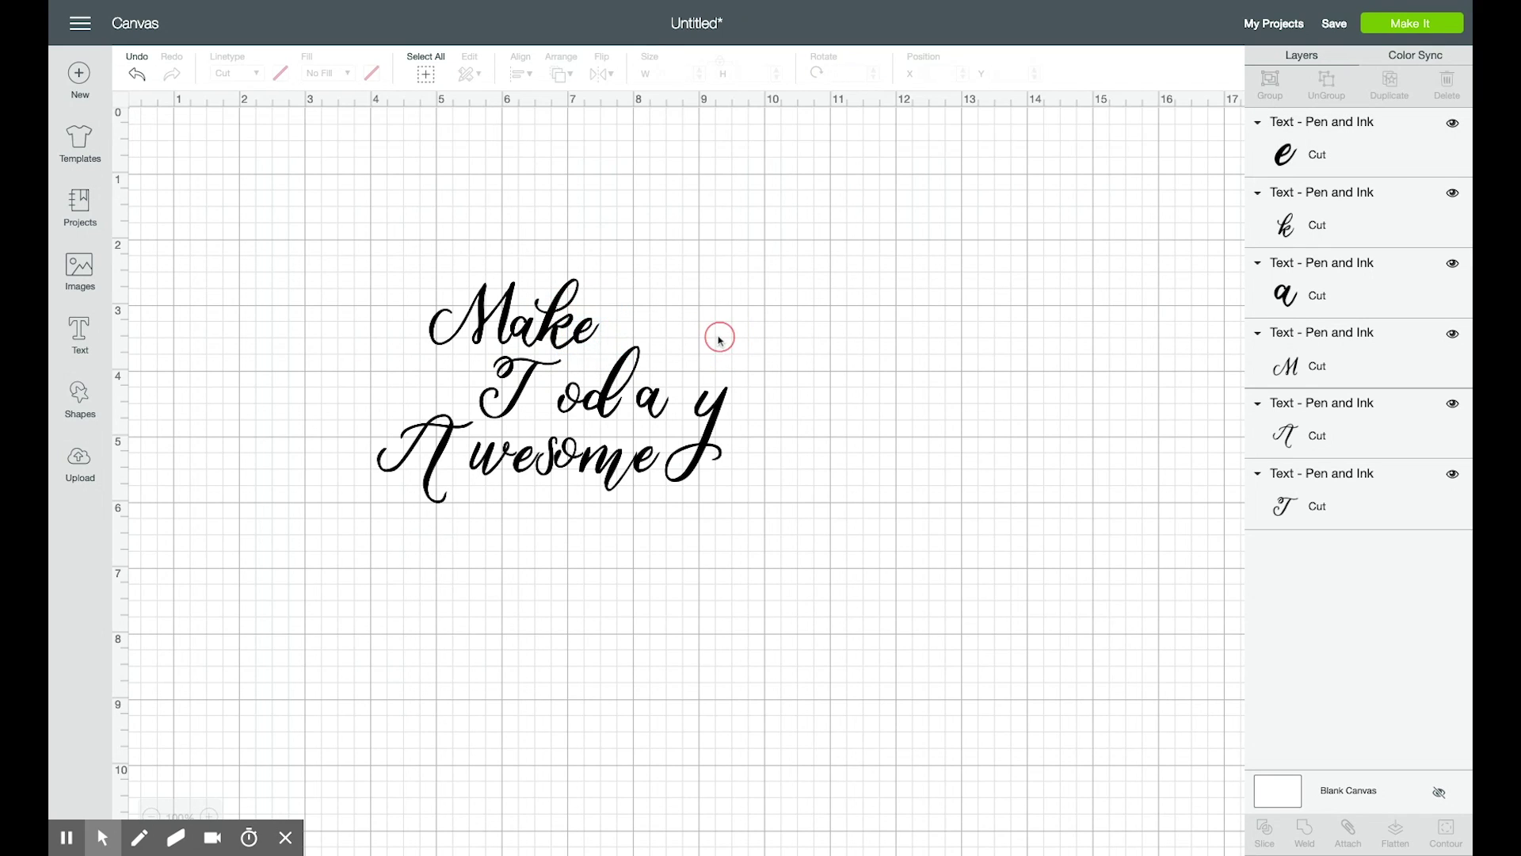
Ungroup Today into letters, slide T, a and y together, and select all its letters
{"action": "left_click", "coordinate": [609, 407]}
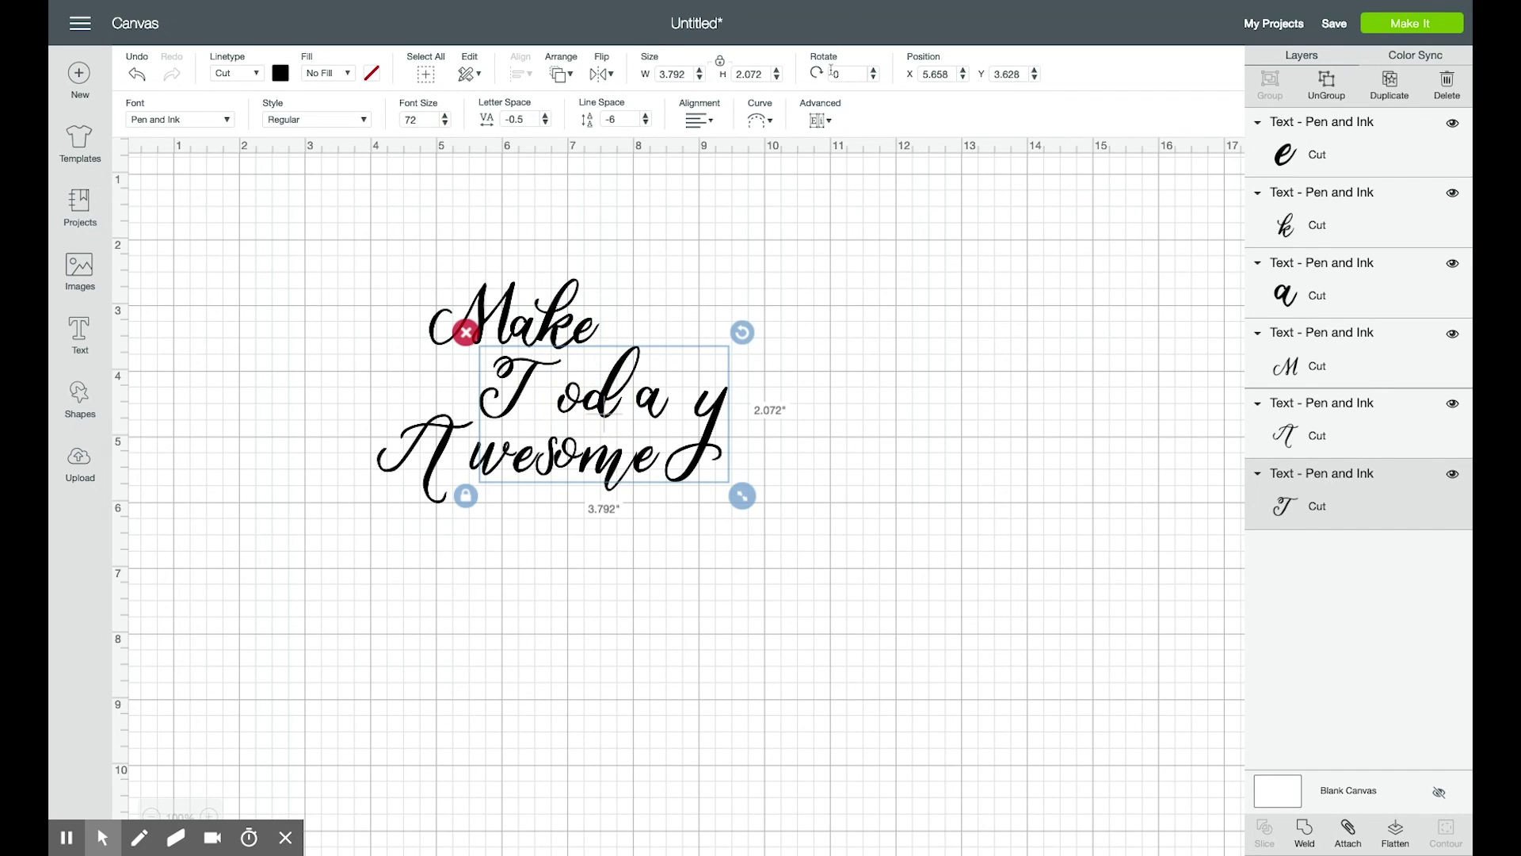
{"action": "left_click", "coordinate": [826, 119]}
{"action": "left_click", "coordinate": [876, 168]}
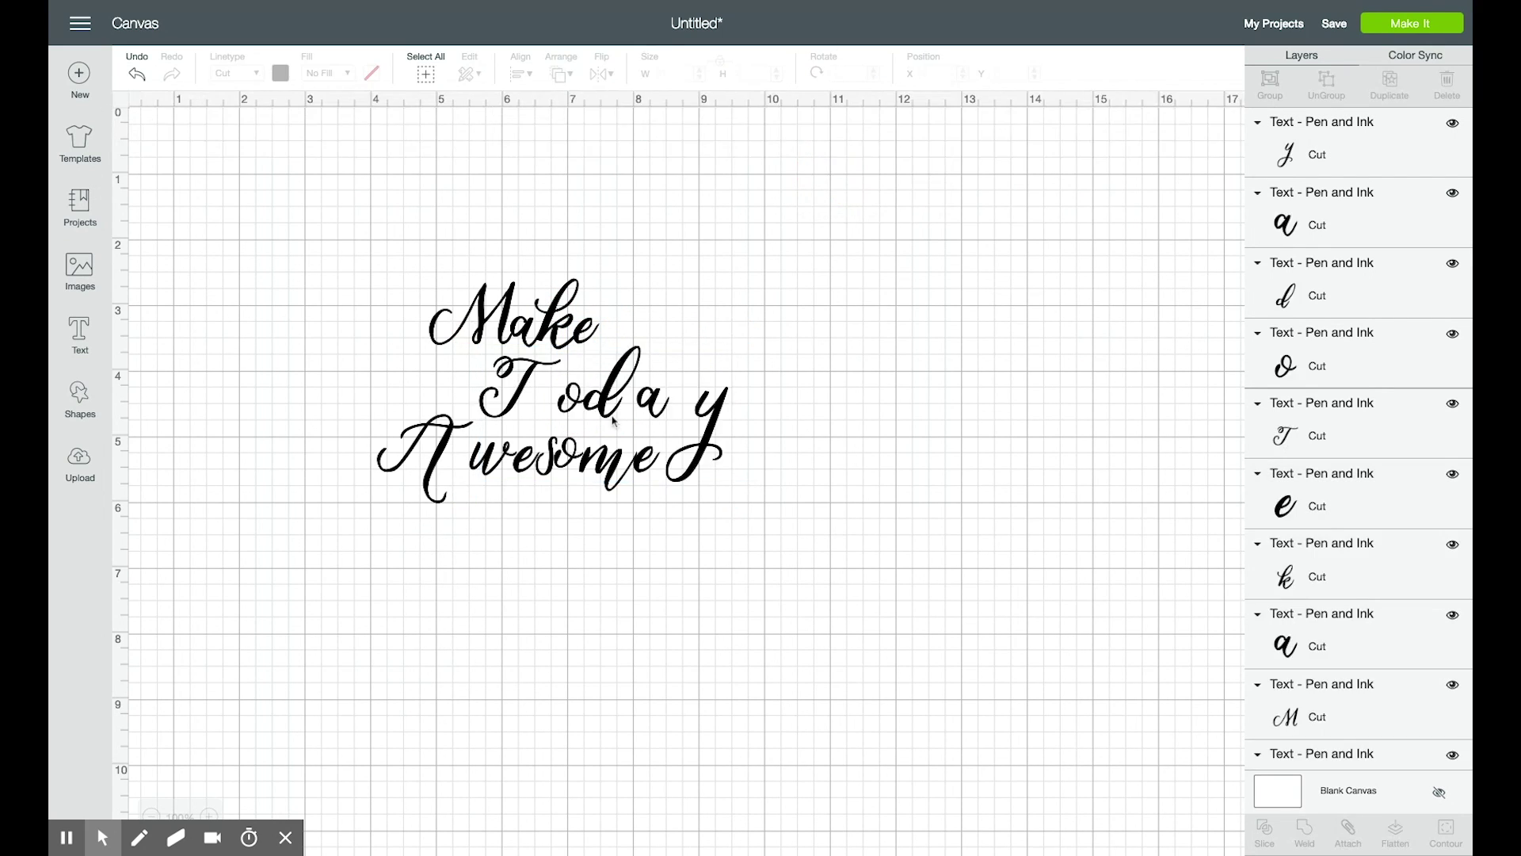
{"action": "left_click", "coordinate": [594, 411]}
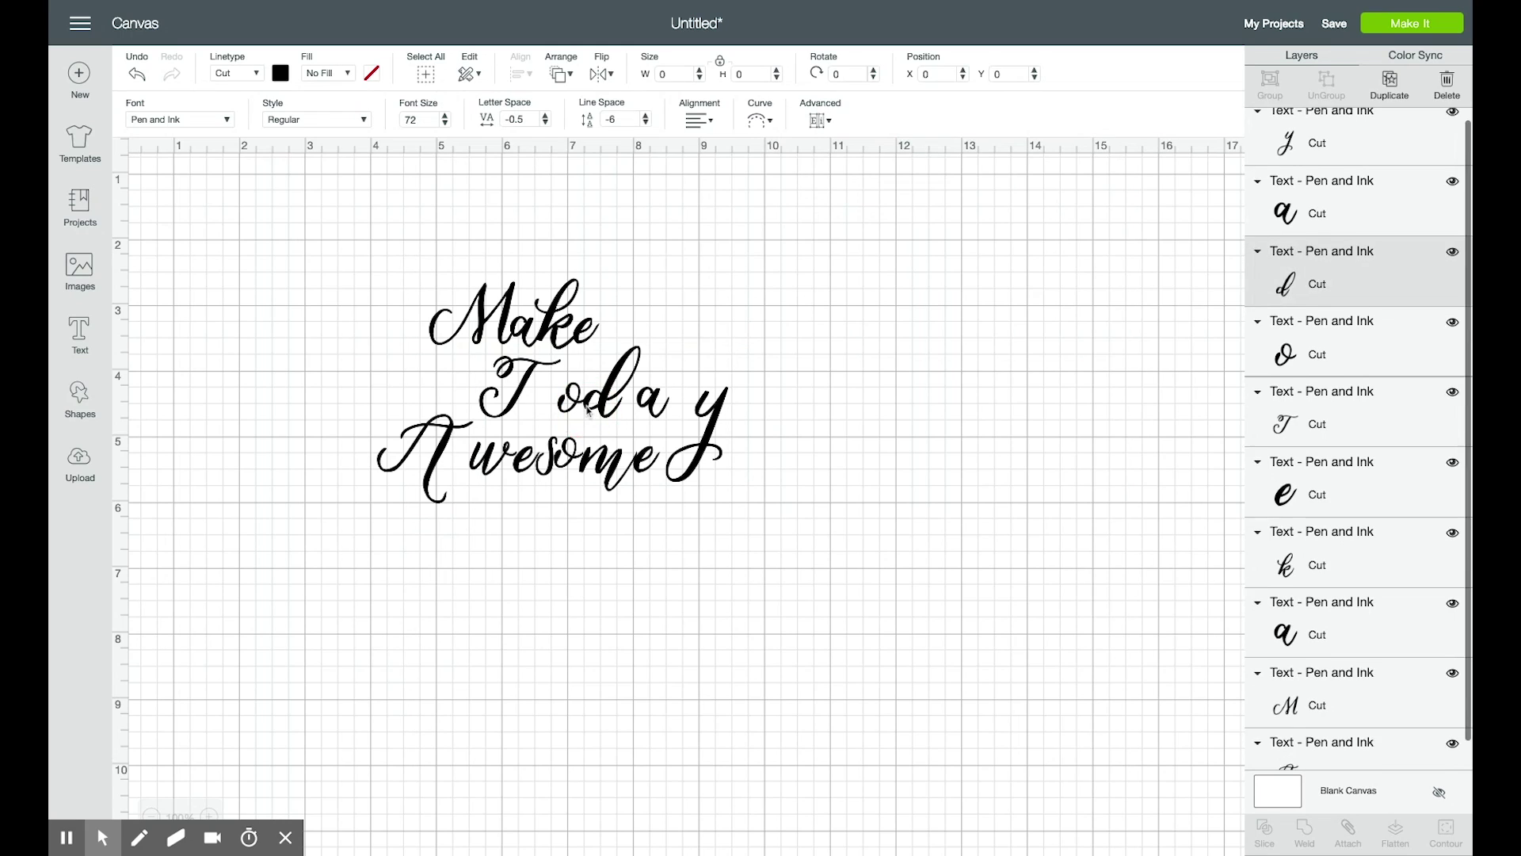
{"action": "left_click", "coordinate": [511, 407]}
{"action": "left_click_drag", "start_coordinate": [511, 407], "coordinate": [551, 404]}
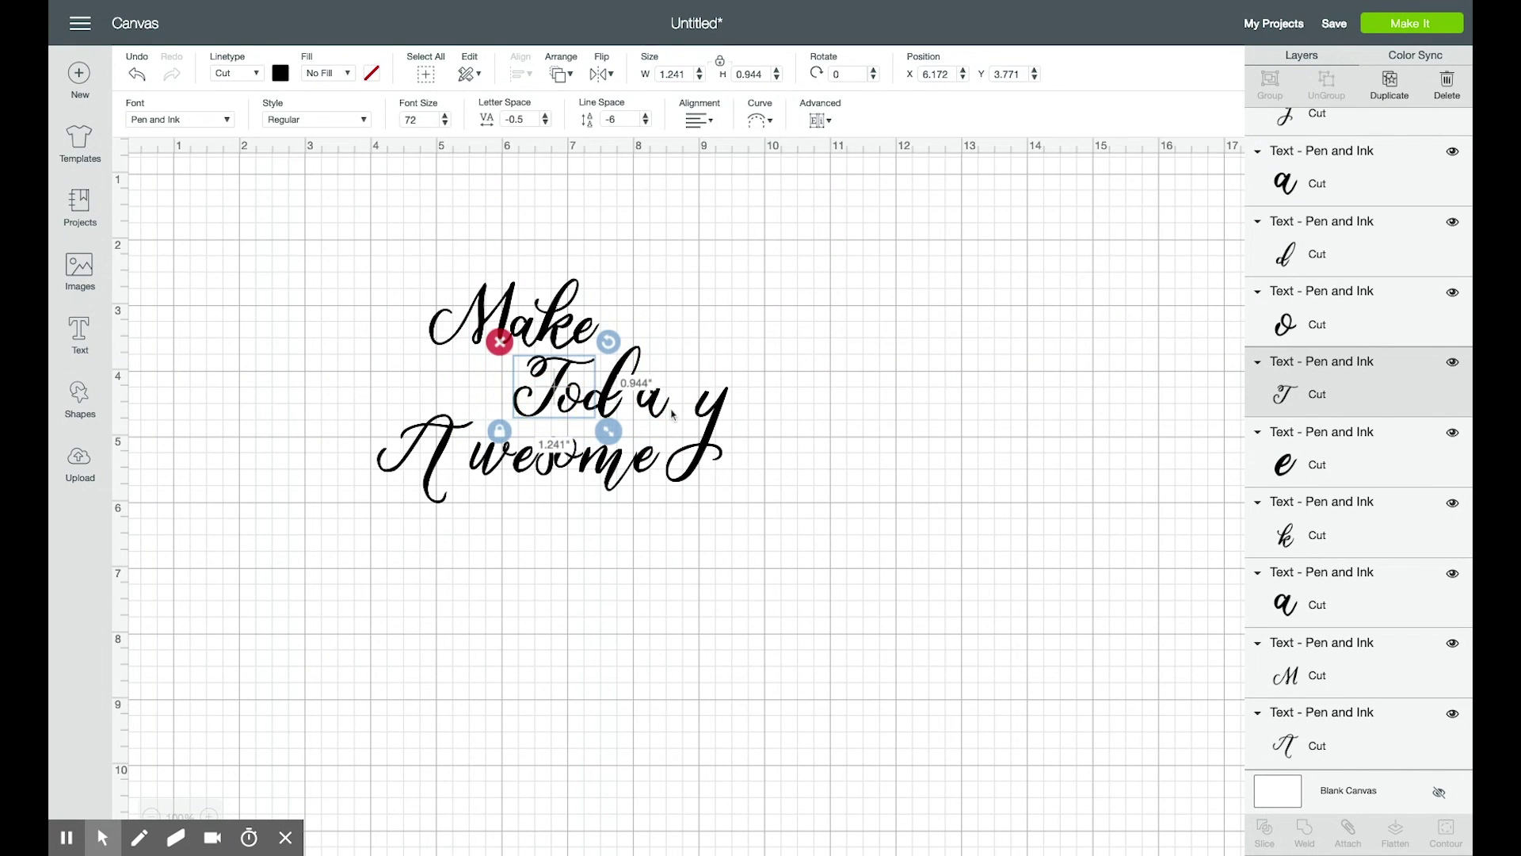
{"action": "left_click_drag", "start_coordinate": [673, 414], "coordinate": [637, 416]}
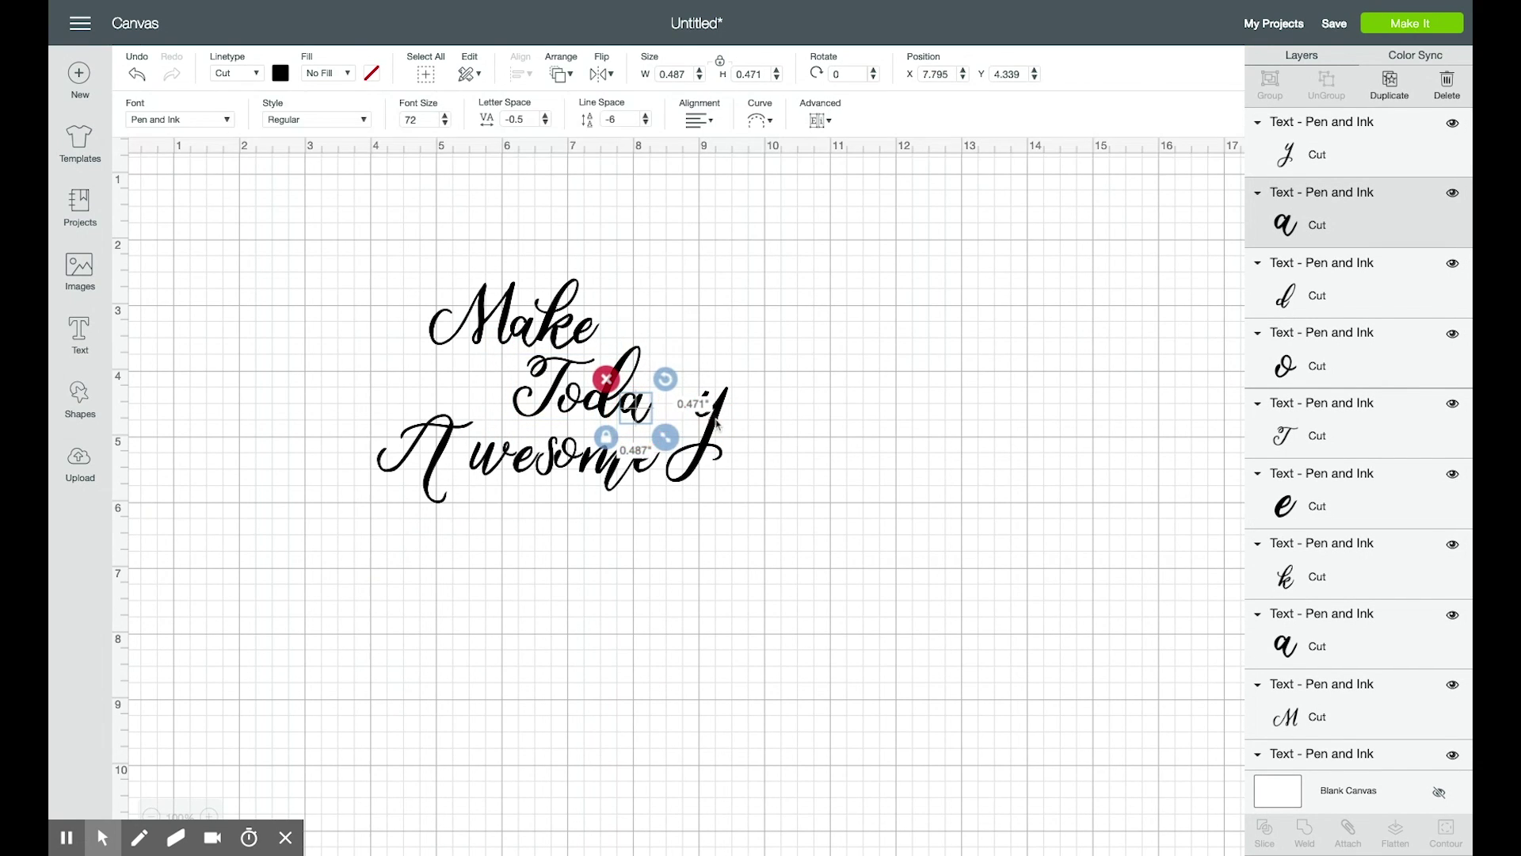
{"action": "left_click", "coordinate": [717, 422]}
{"action": "left_click", "coordinate": [595, 466]}
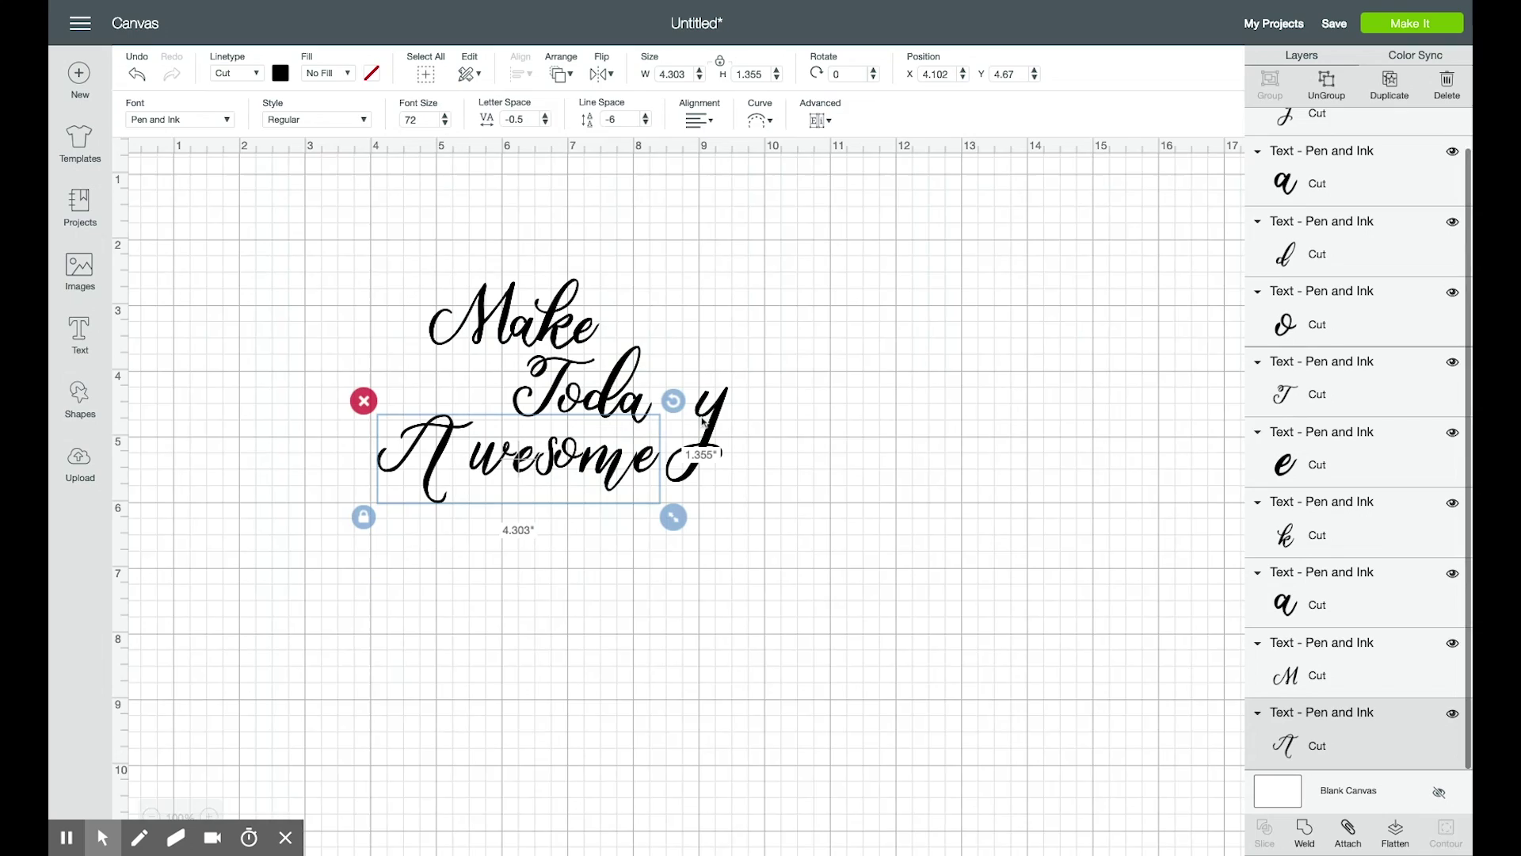
{"action": "left_click_drag", "start_coordinate": [696, 417], "coordinate": [646, 411]}
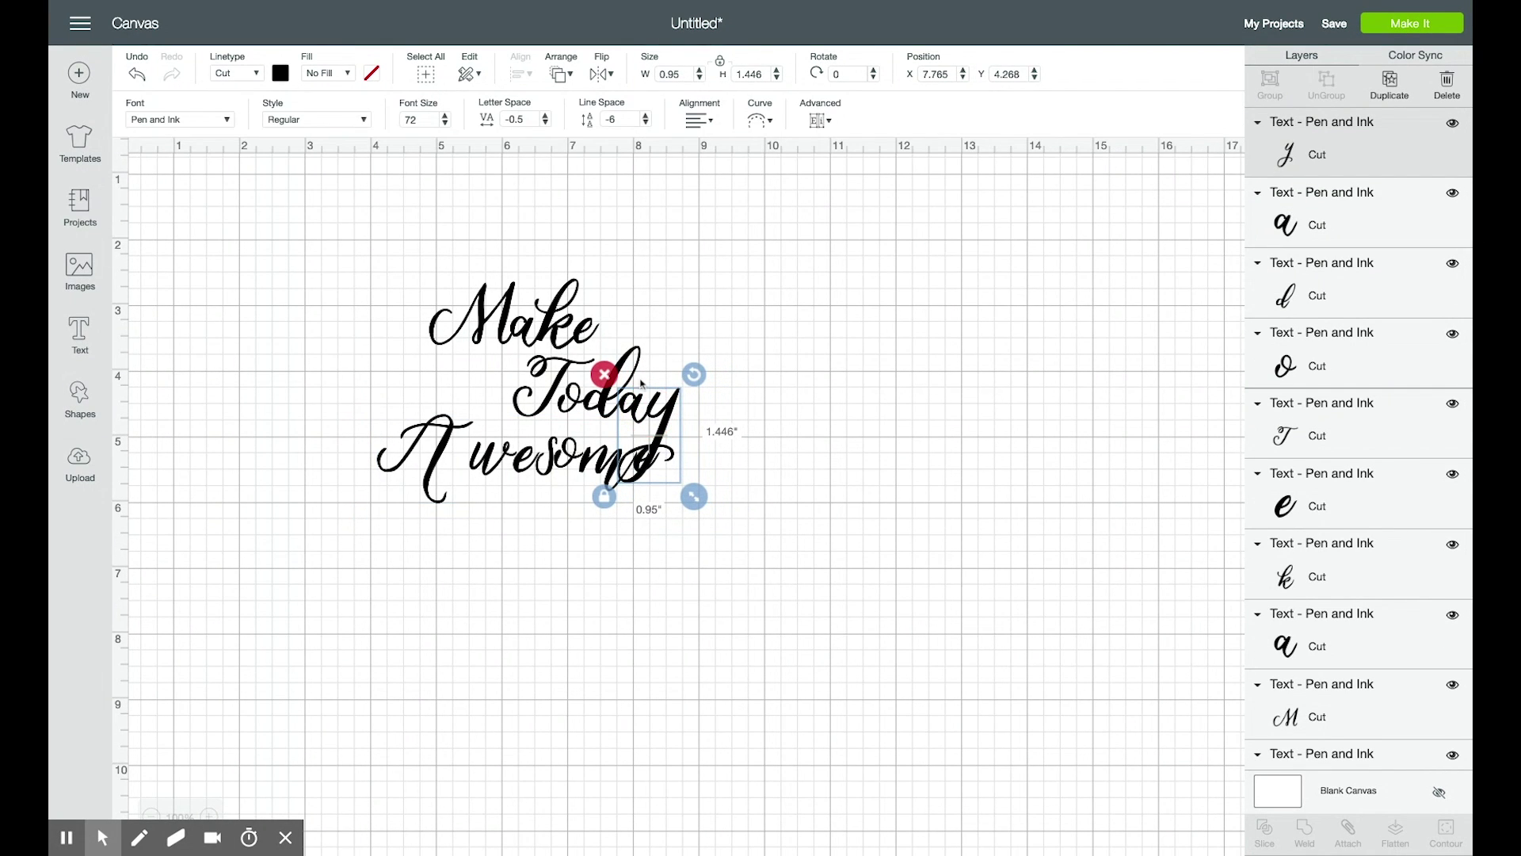
{"action": "left_click_drag", "start_coordinate": [487, 380], "coordinate": [709, 409]}
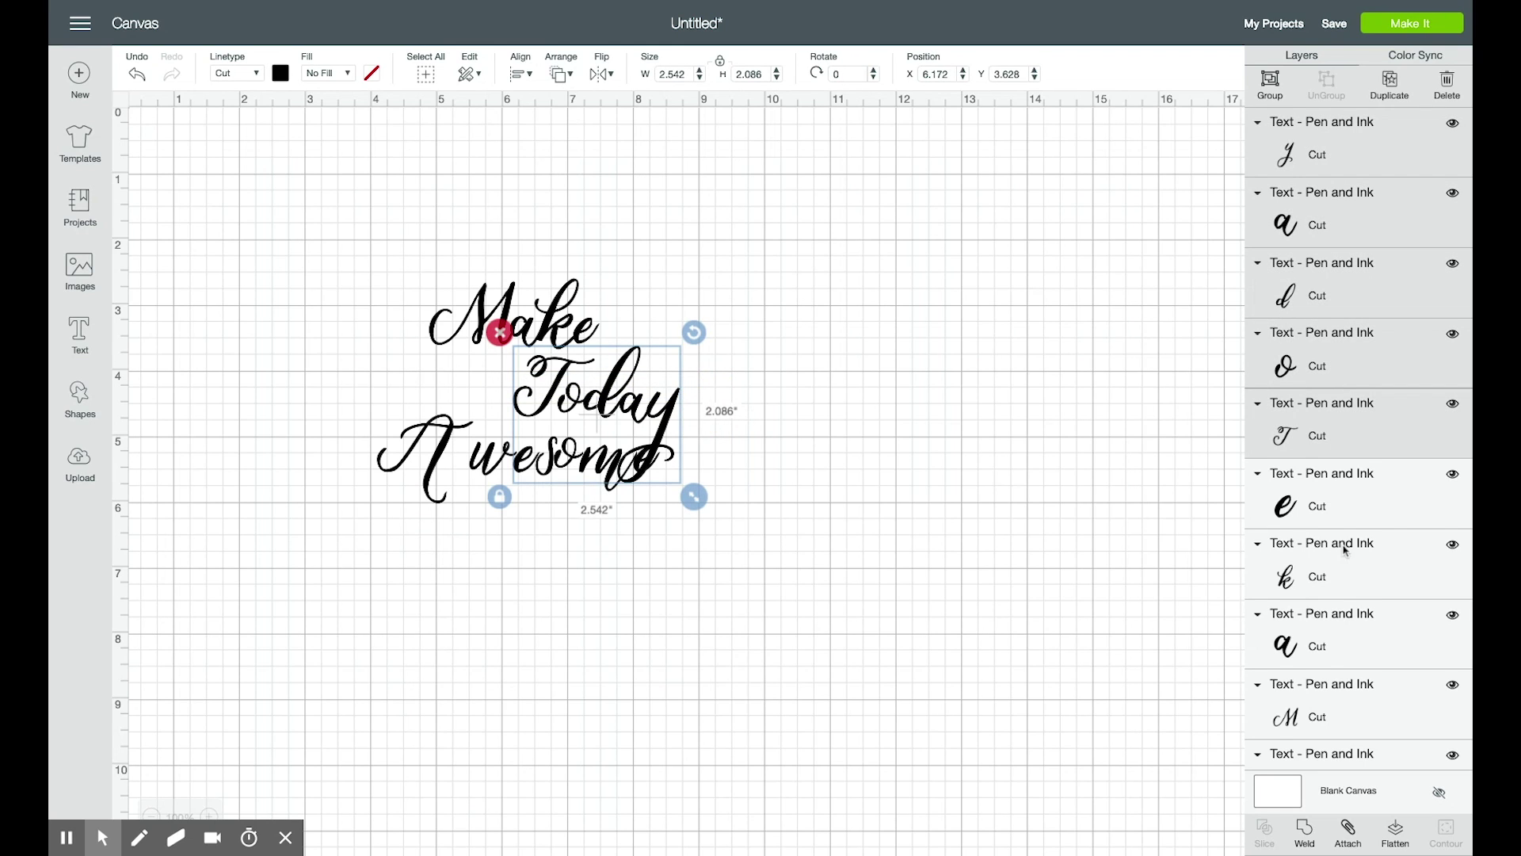
Weld Today into one shape, shift it right, and ungroup Awesome into letters
{"action": "left_click", "coordinate": [1305, 832]}
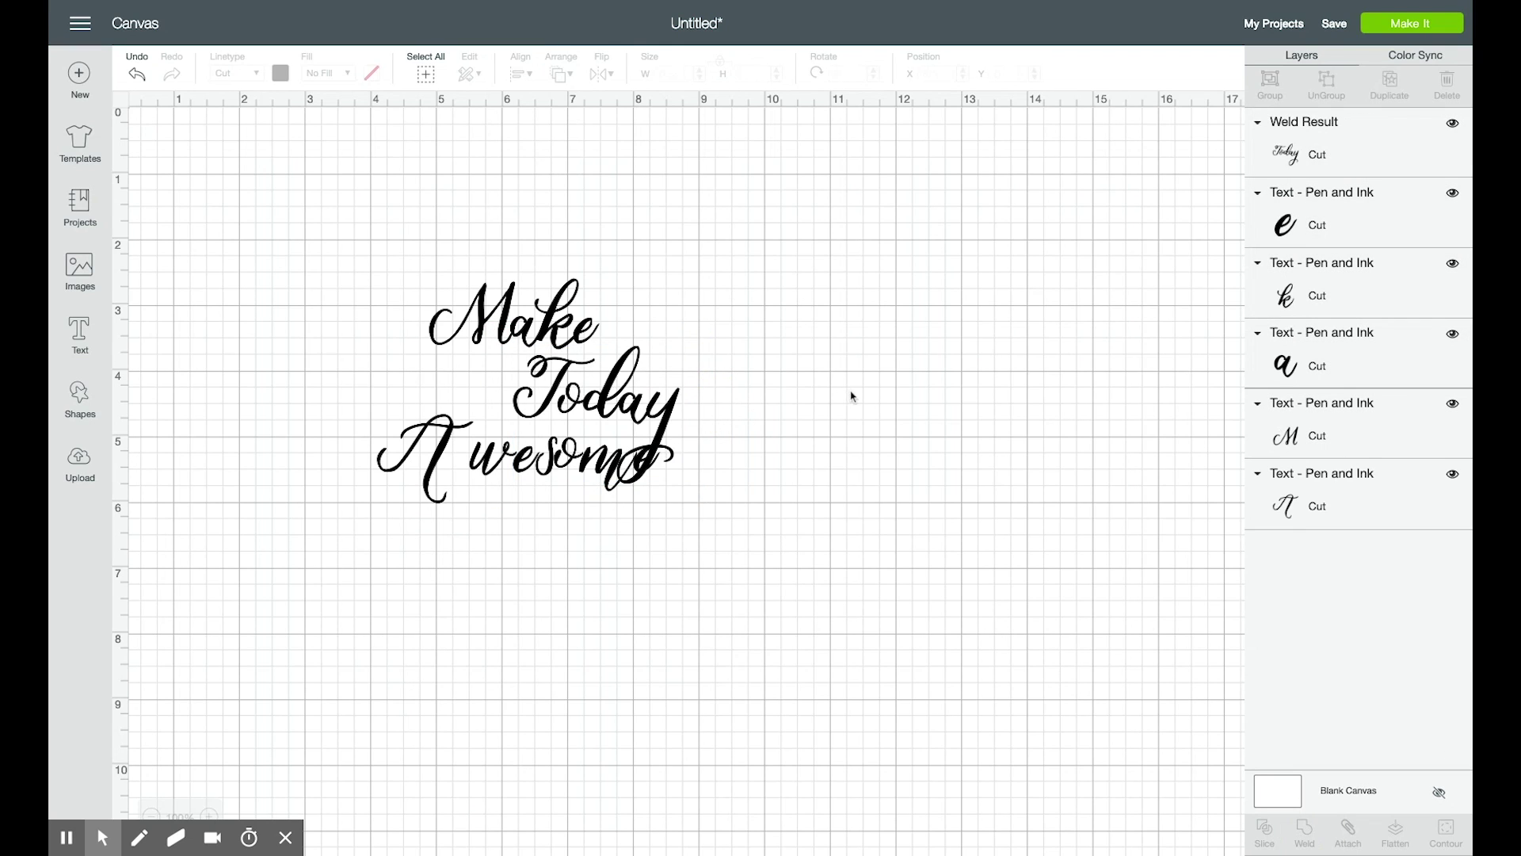
{"action": "left_click_drag", "start_coordinate": [661, 404], "coordinate": [709, 408]}
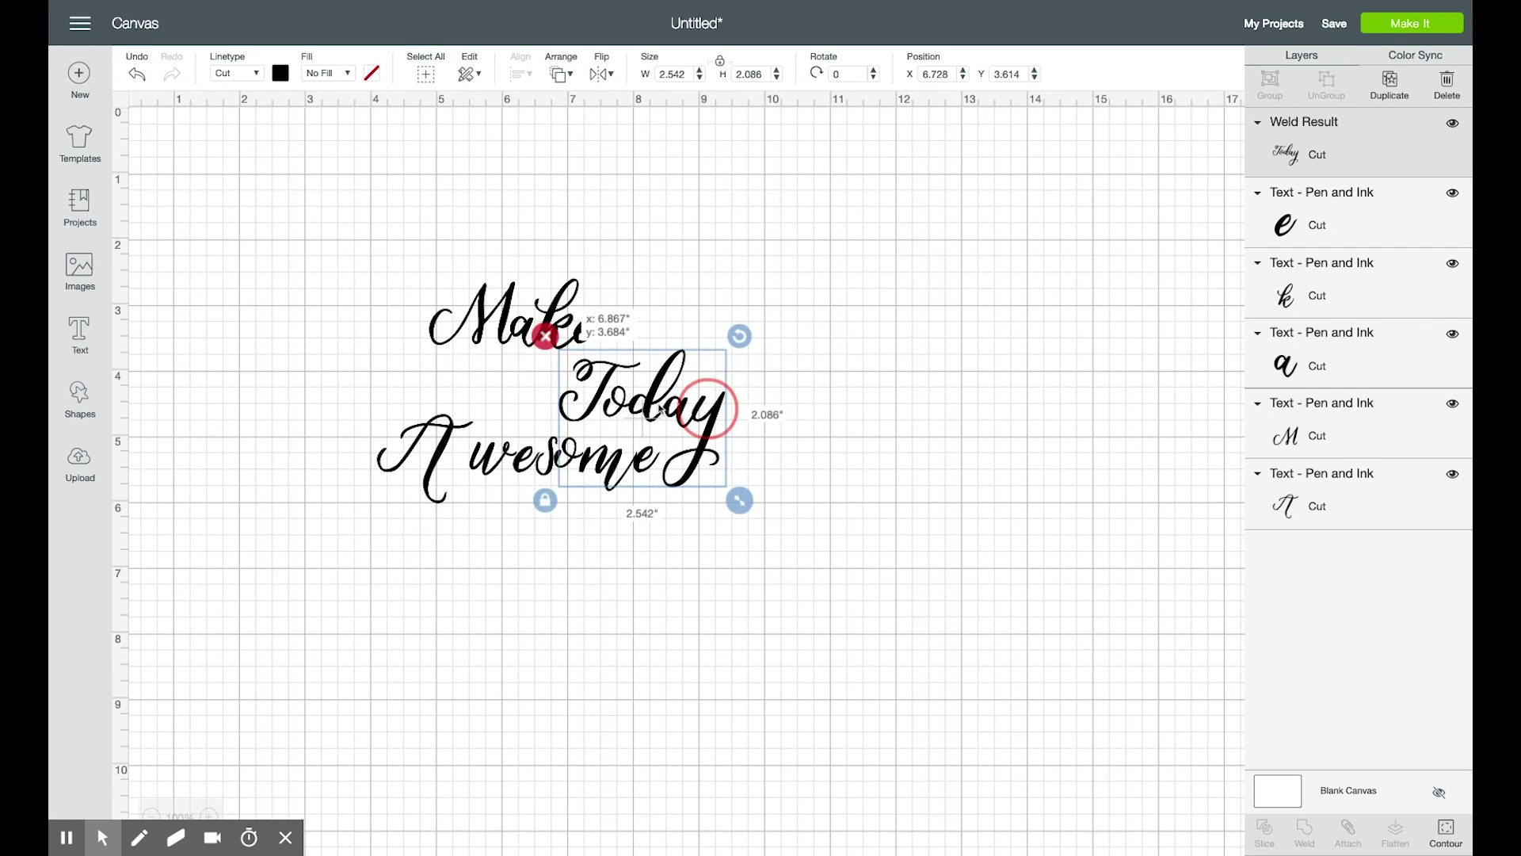
{"action": "left_click", "coordinate": [519, 462]}
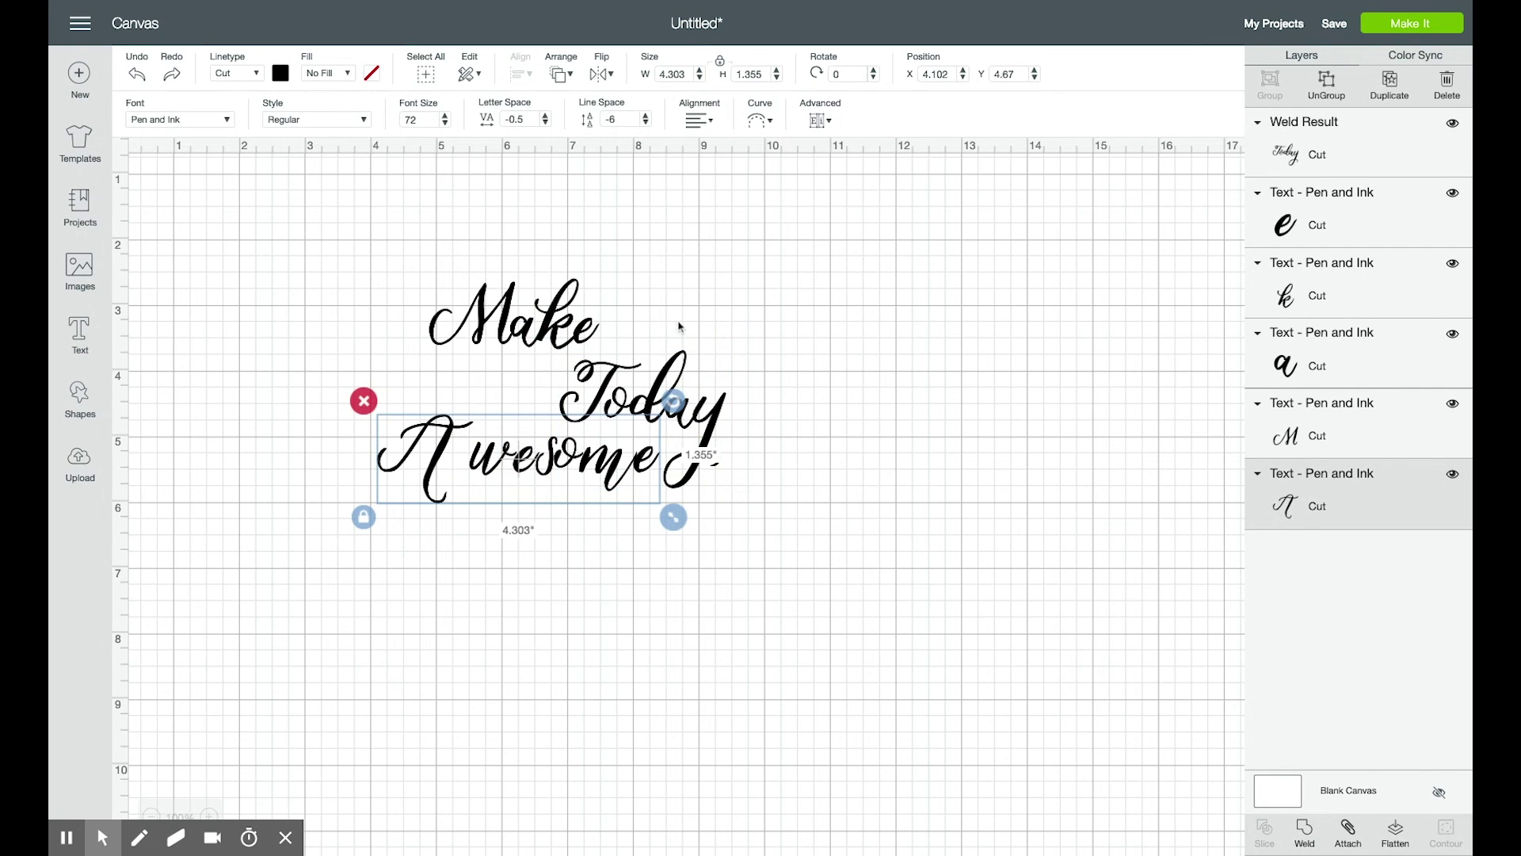
{"action": "left_click", "coordinate": [832, 121]}
{"action": "left_click", "coordinate": [858, 147]}
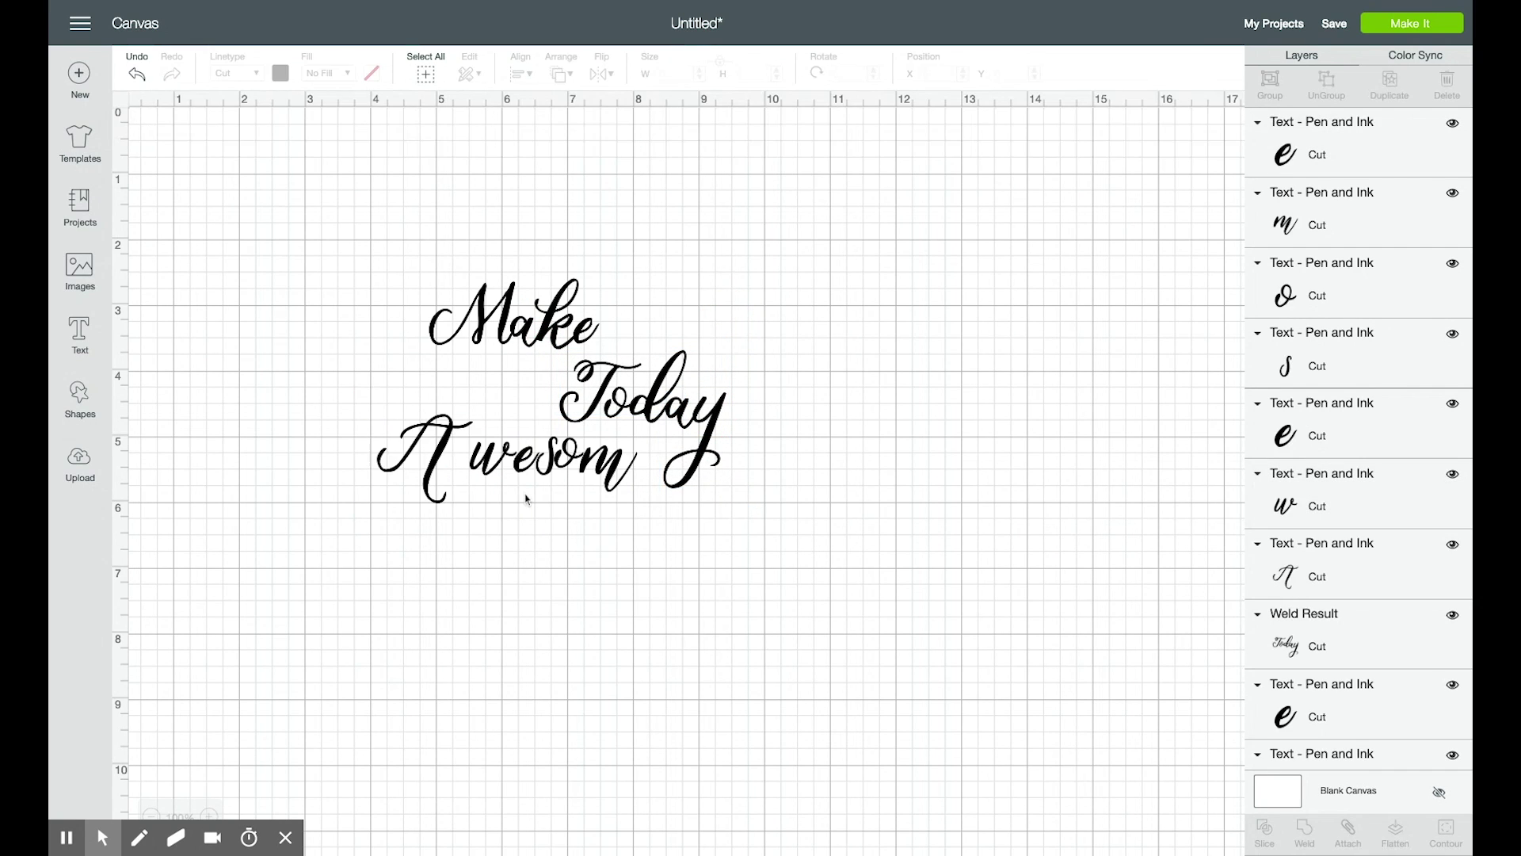
Slide Awesome's e, s and o closer so the letters overlap
{"action": "mouse_move", "coordinate": [499, 481]}
{"action": "left_mouse_down"}
{"action": "mouse_move", "coordinate": [562, 475]}
{"action": "mouse_move", "coordinate": [543, 476]}
{"action": "left_mouse_up"}
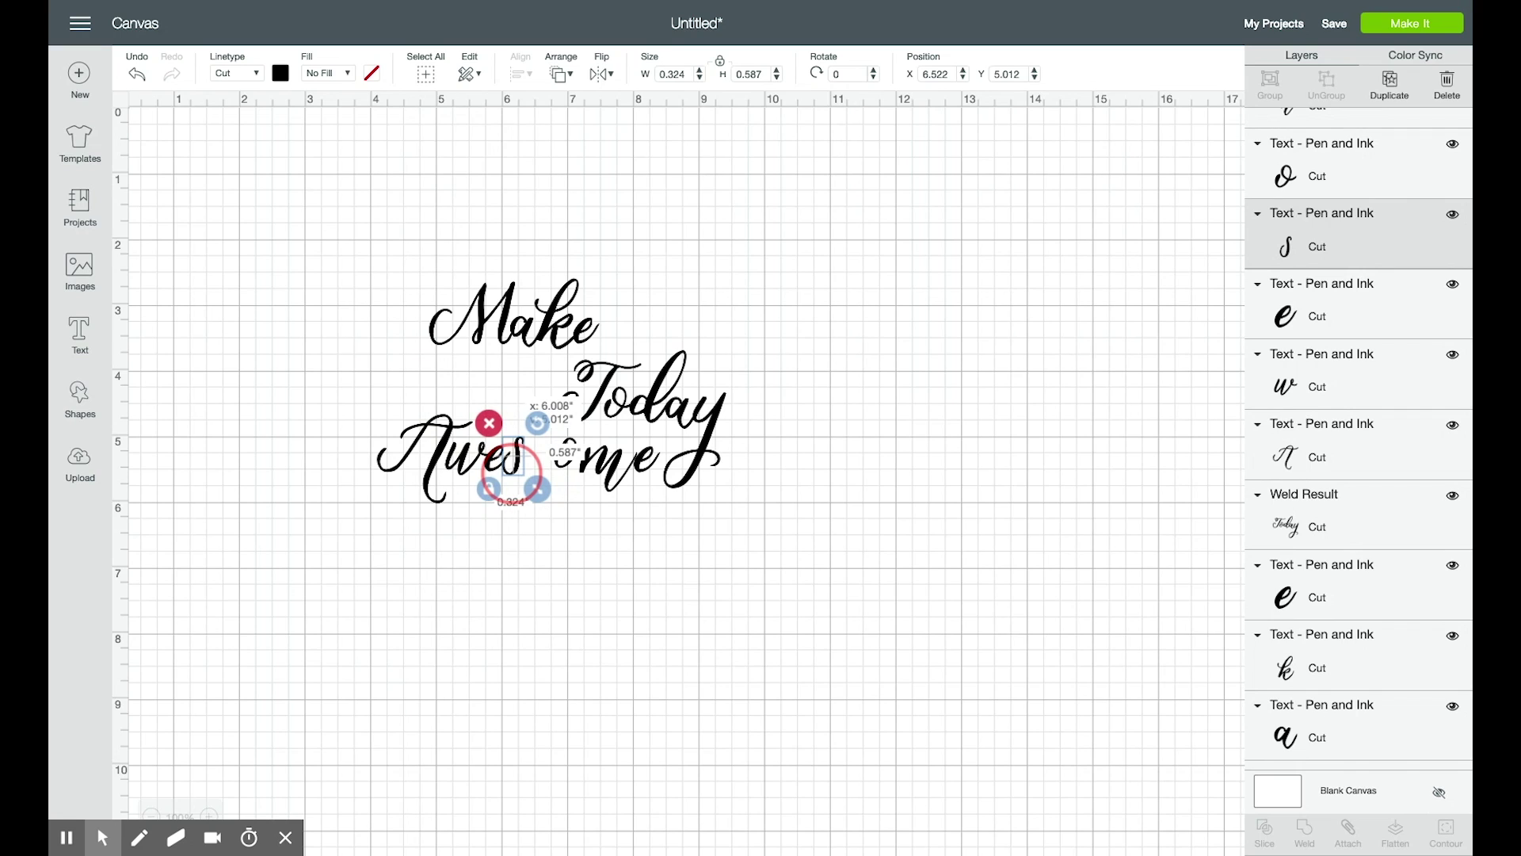
{"action": "left_click_drag", "start_coordinate": [514, 466], "coordinate": [519, 466]}
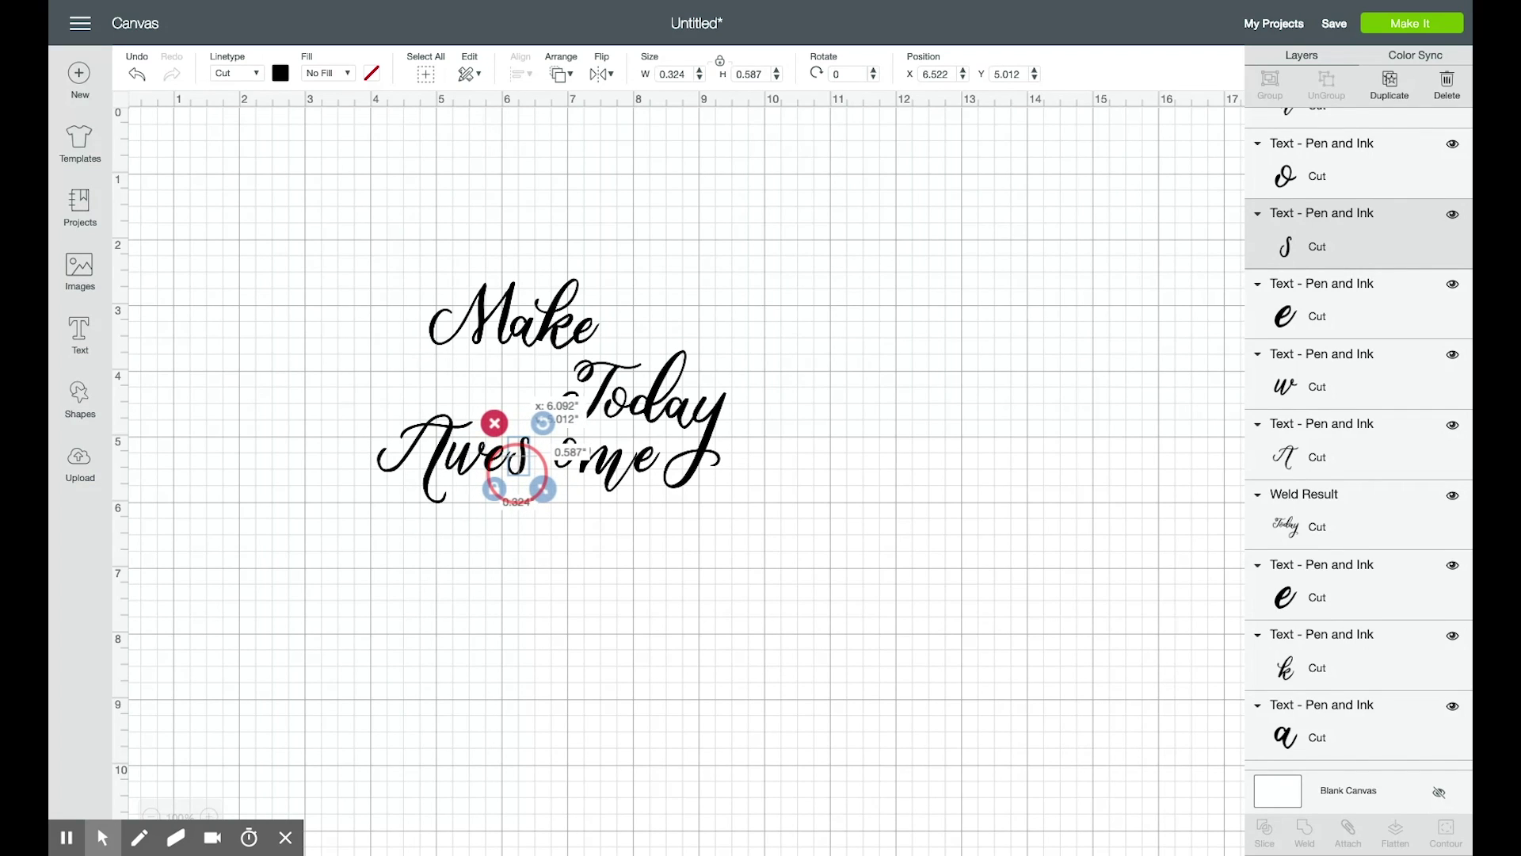
{"action": "left_click_drag", "start_coordinate": [518, 466], "coordinate": [520, 467]}
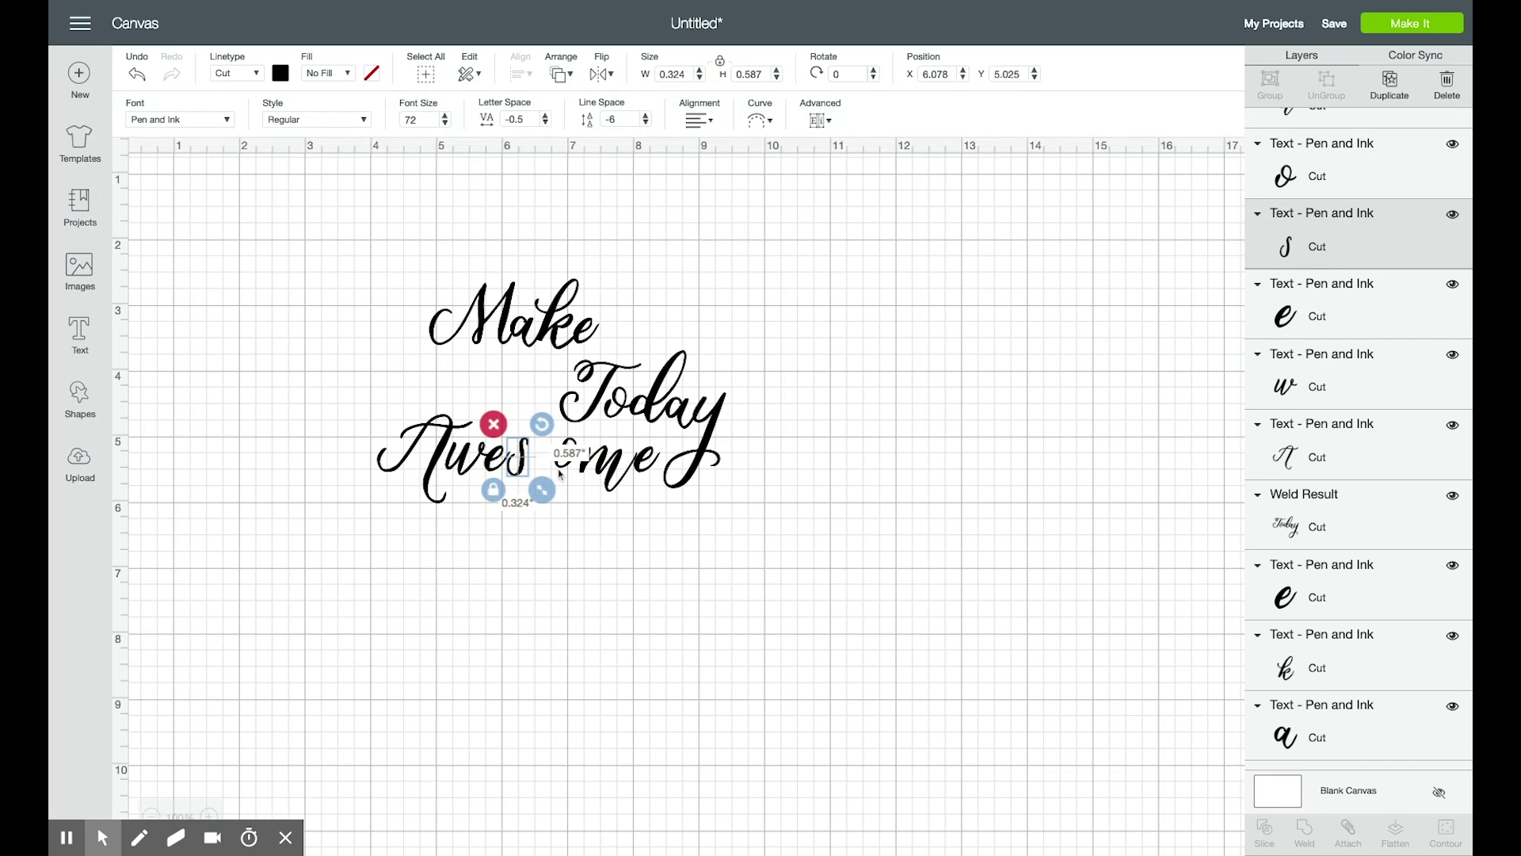
{"action": "left_click", "coordinate": [559, 474]}
{"action": "mouse_move", "coordinate": [580, 466]}
{"action": "left_mouse_down"}
{"action": "mouse_move", "coordinate": [561, 473]}
{"action": "mouse_move", "coordinate": [644, 477]}
{"action": "mouse_move", "coordinate": [608, 469]}
{"action": "left_mouse_up"}
{"action": "left_click", "coordinate": [642, 473]}
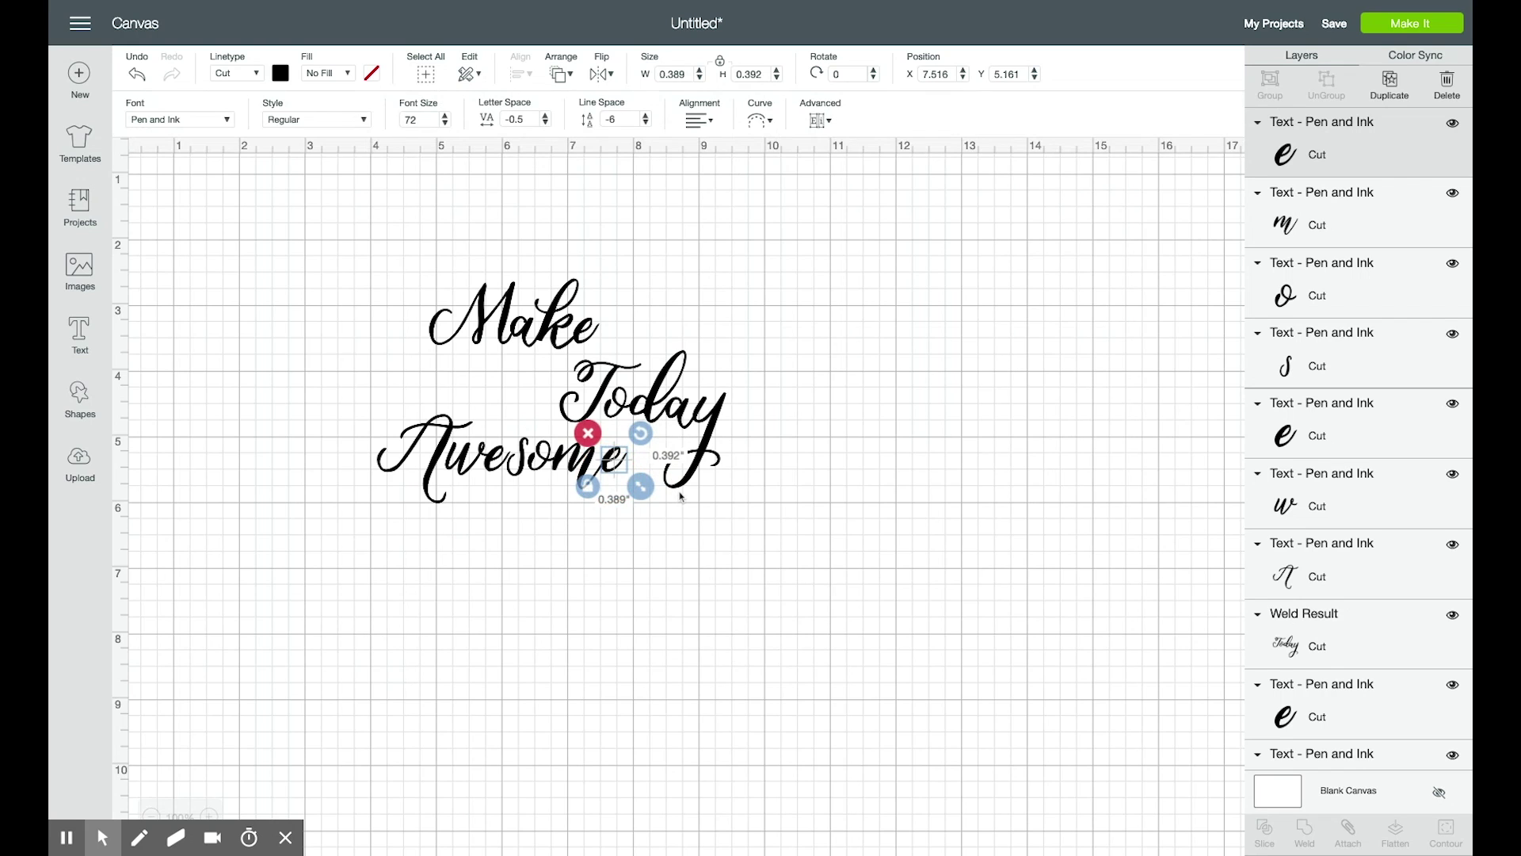
{"action": "left_click", "coordinate": [466, 461]}
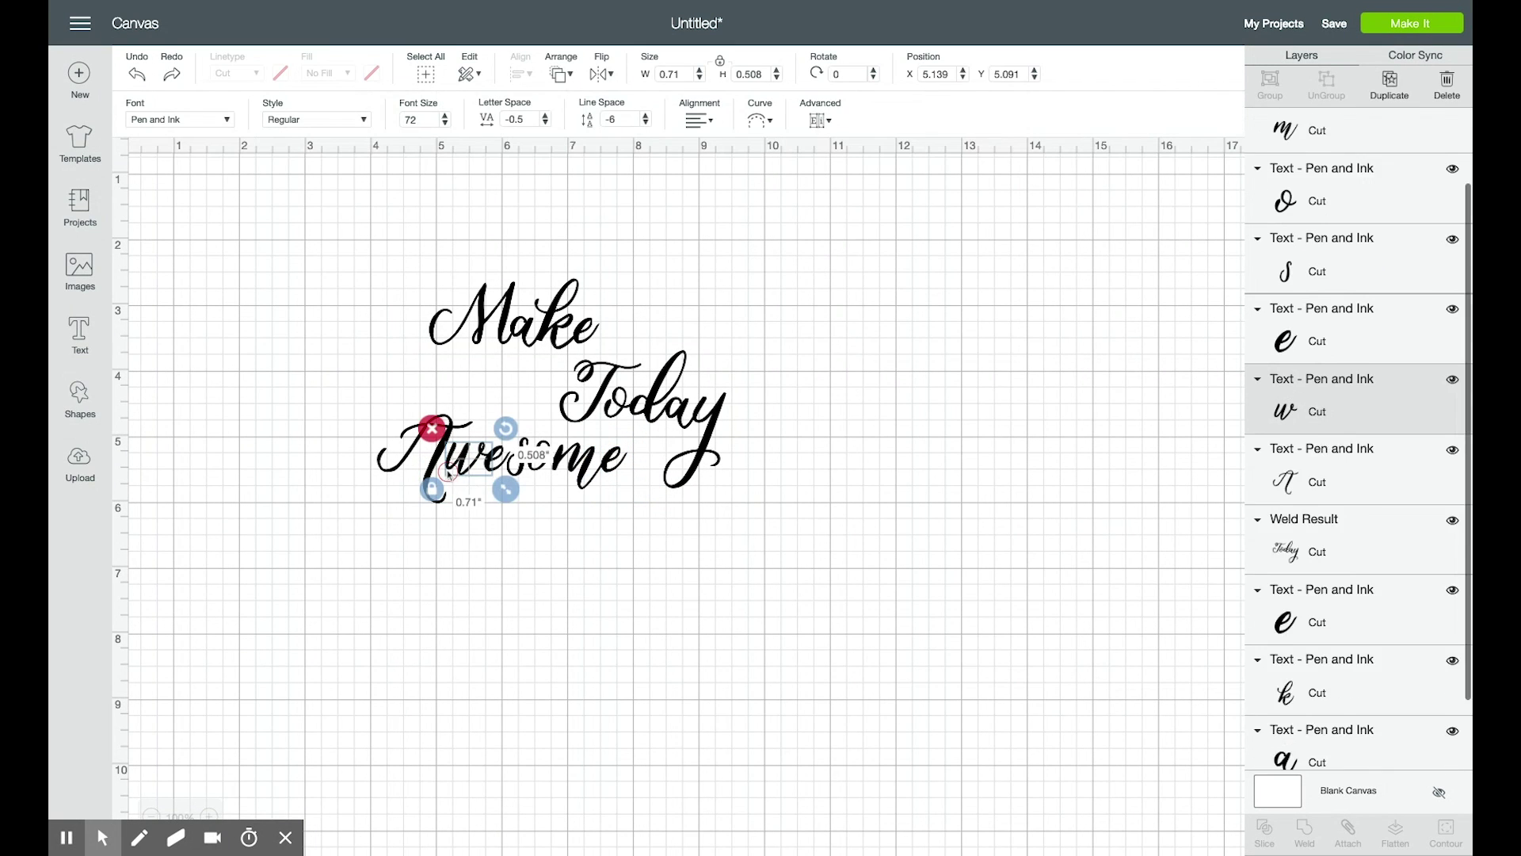
Select all the Awesome letters and weld them into one shape
{"action": "left_click", "coordinate": [604, 506]}
{"action": "left_click", "coordinate": [583, 472]}
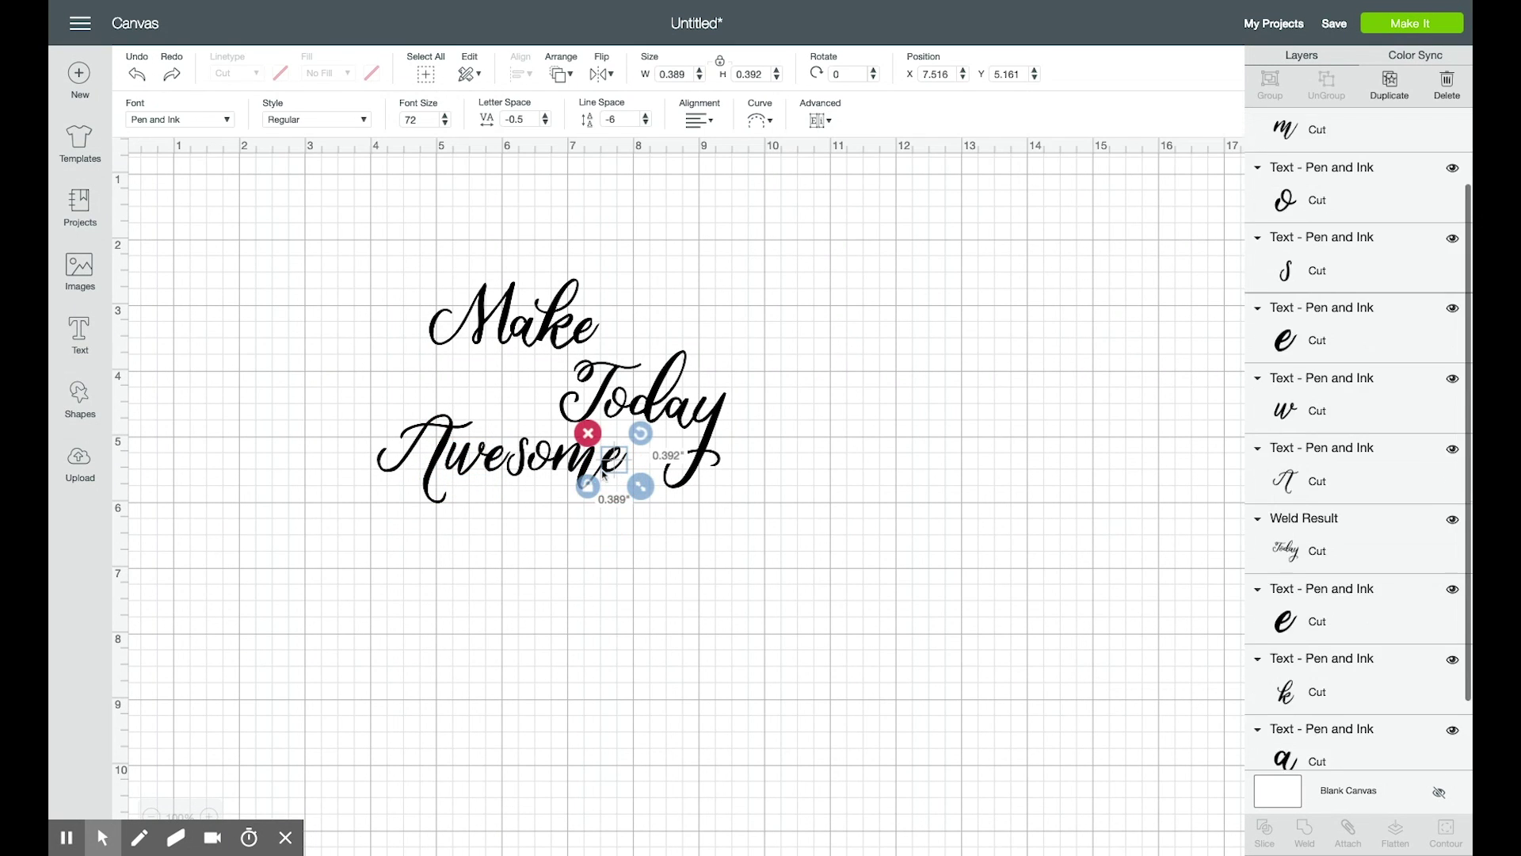
{"action": "left_click", "coordinate": [542, 467], "text": "shift"}
{"action": "left_click", "coordinate": [517, 466], "text": "shift"}
{"action": "left_click", "coordinate": [492, 464], "text": "shift"}
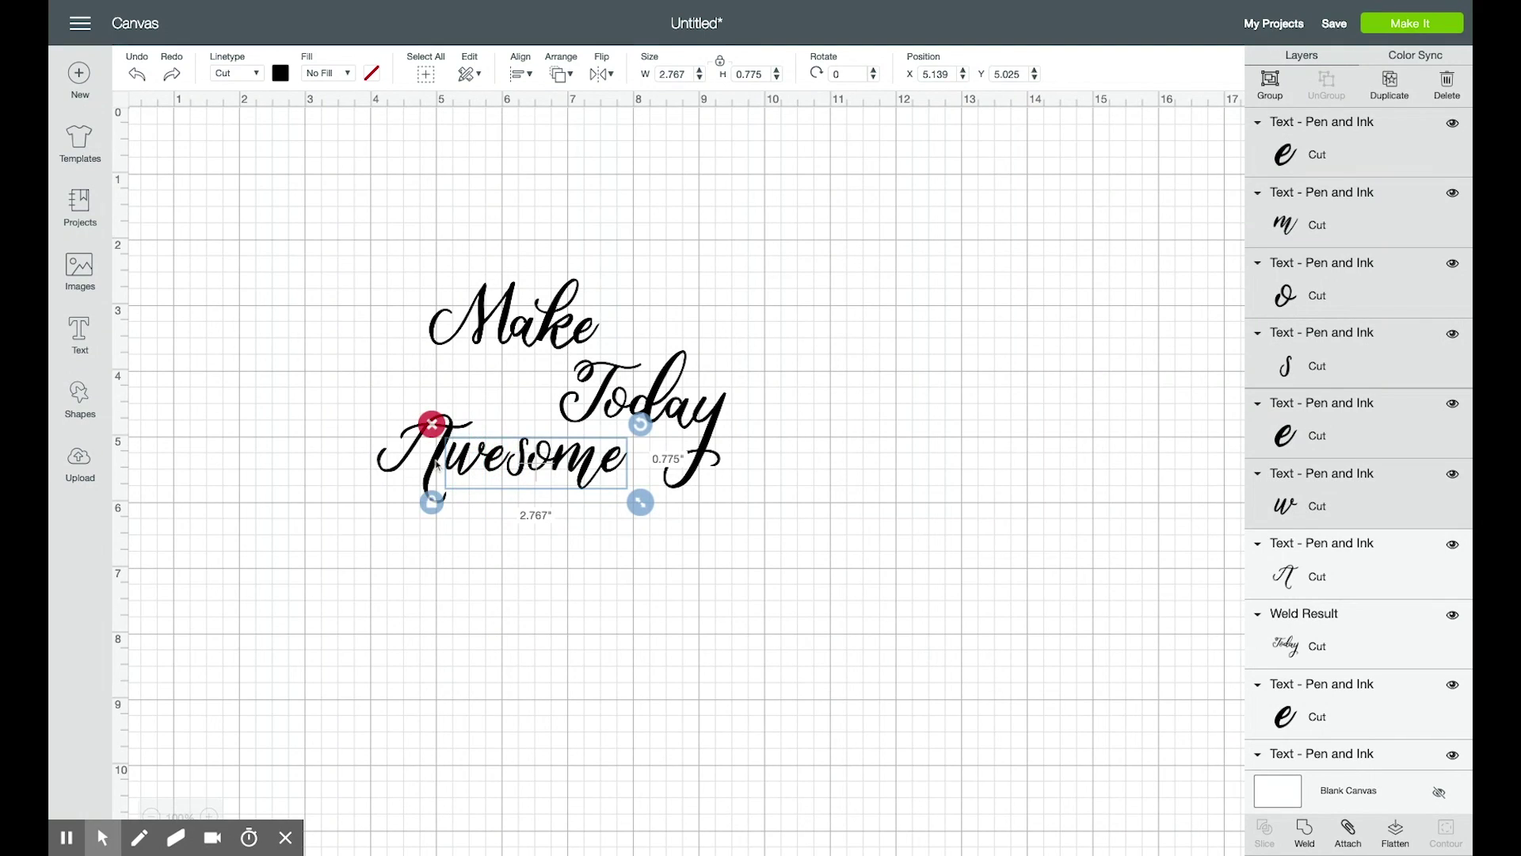
{"action": "left_click", "coordinate": [438, 467], "text": "shift"}
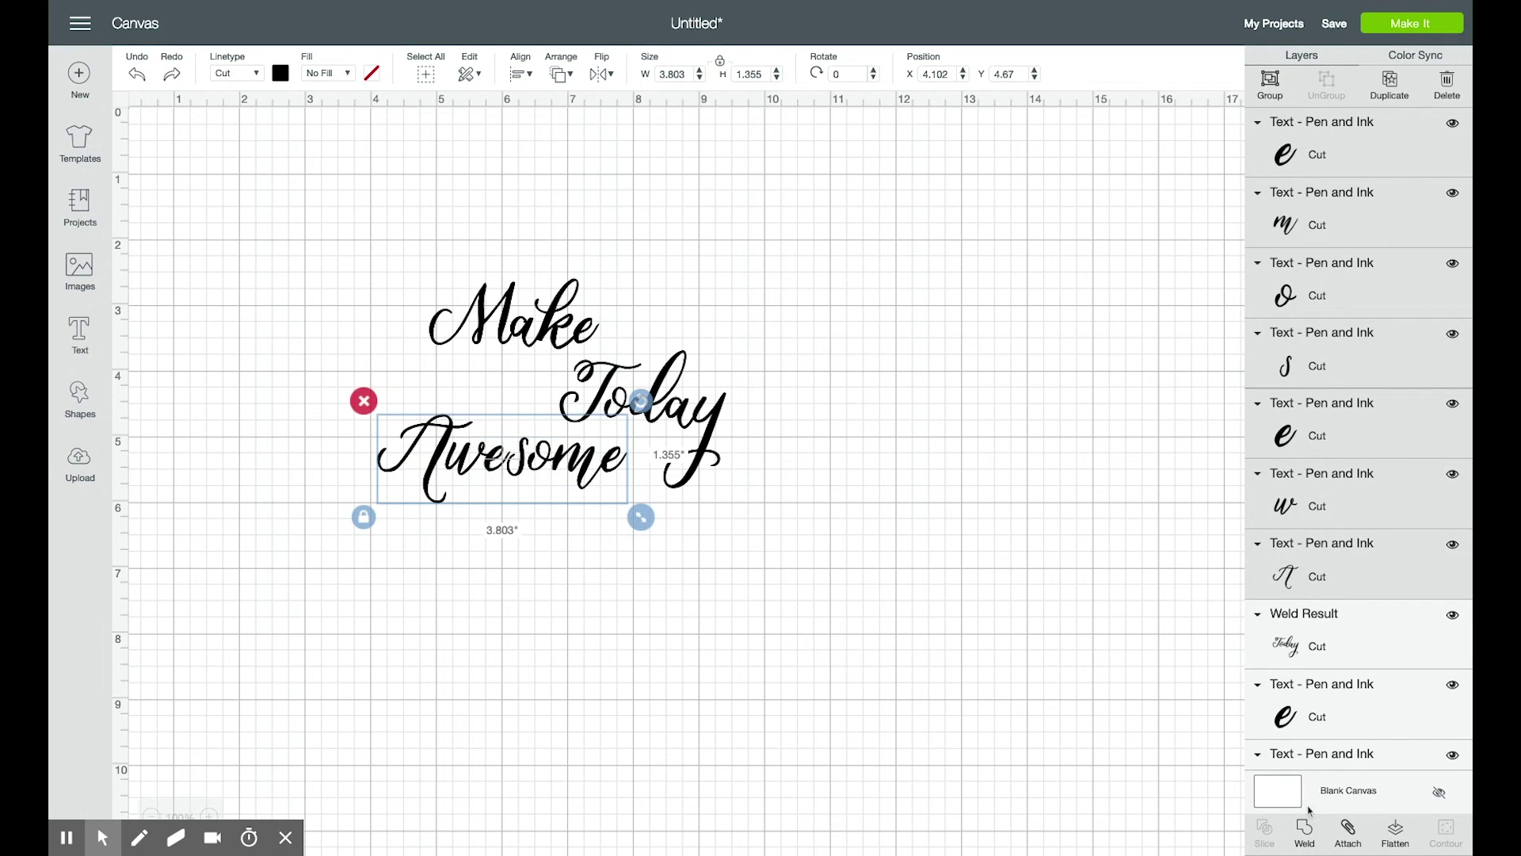
{"action": "left_click", "coordinate": [1305, 828]}
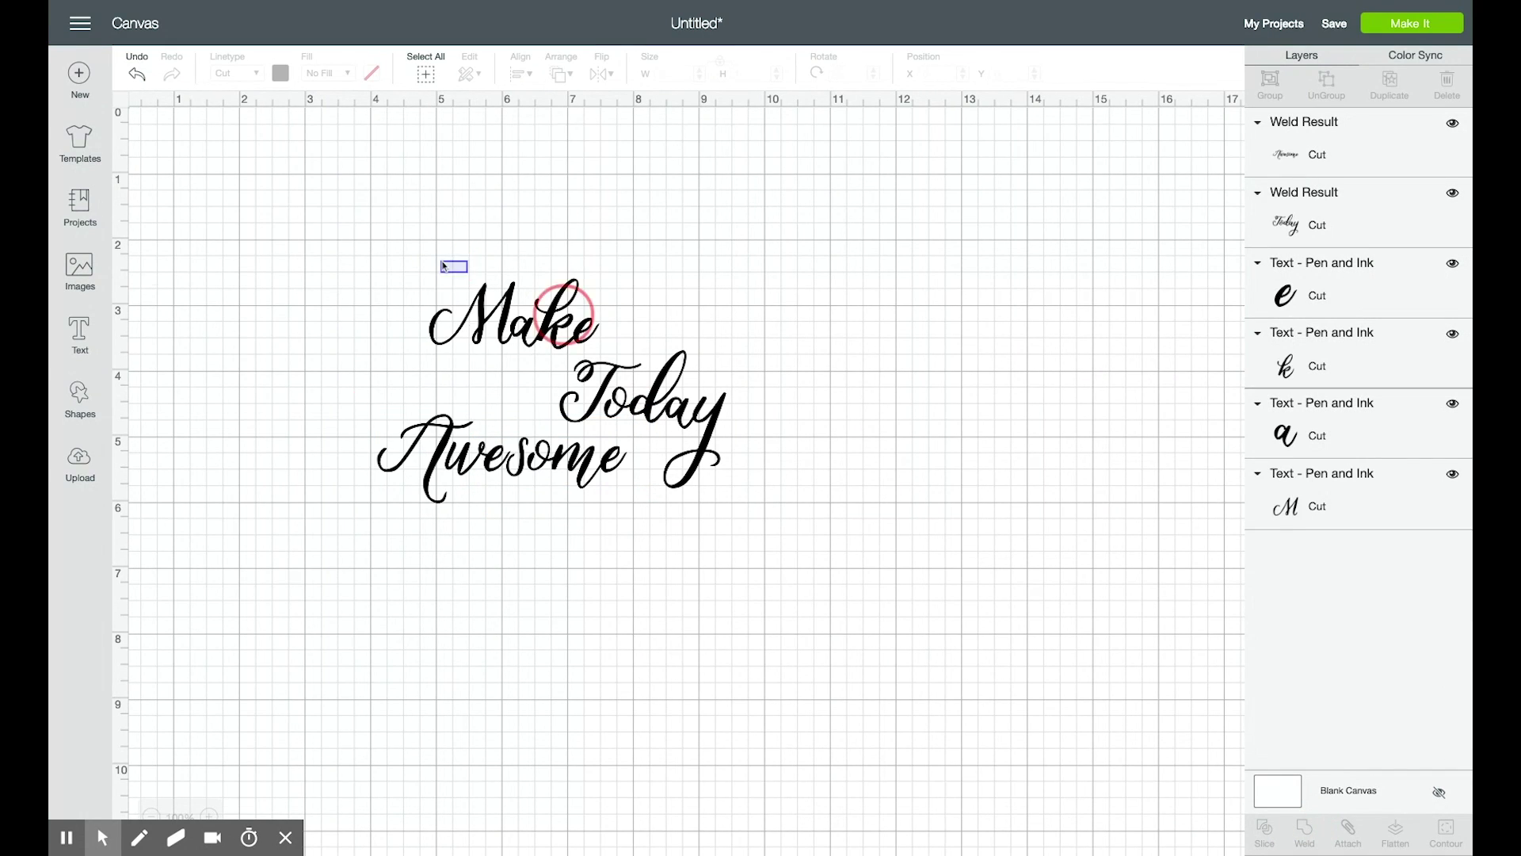
Weld Make's letters, then tuck Today under Make and nudge Make right
{"action": "left_click_drag", "start_coordinate": [443, 265], "coordinate": [642, 366]}
{"action": "left_click", "coordinate": [1330, 839]}
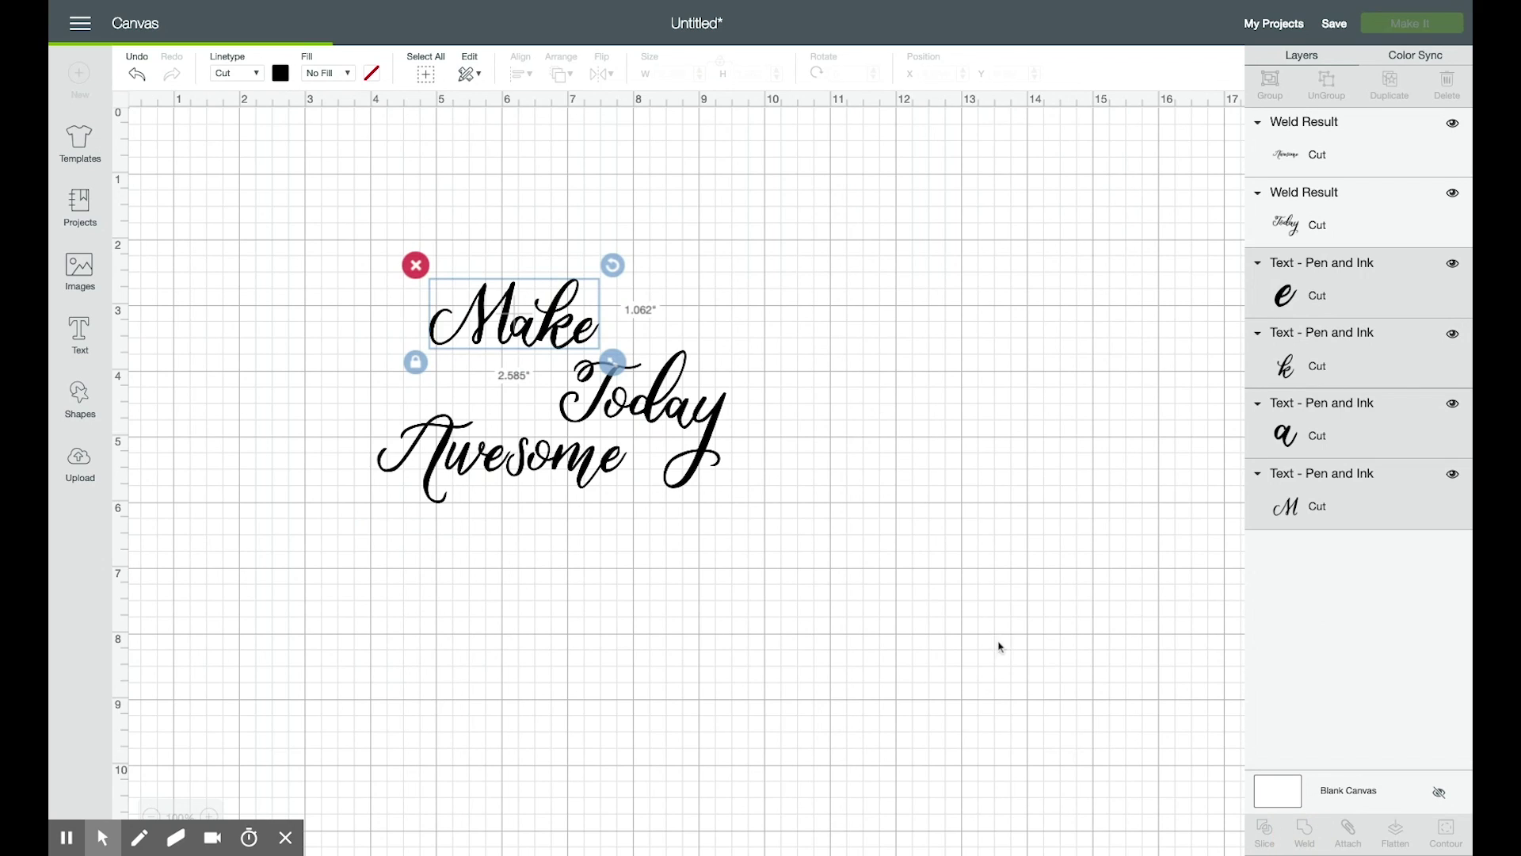
{"action": "left_click", "coordinate": [691, 428]}
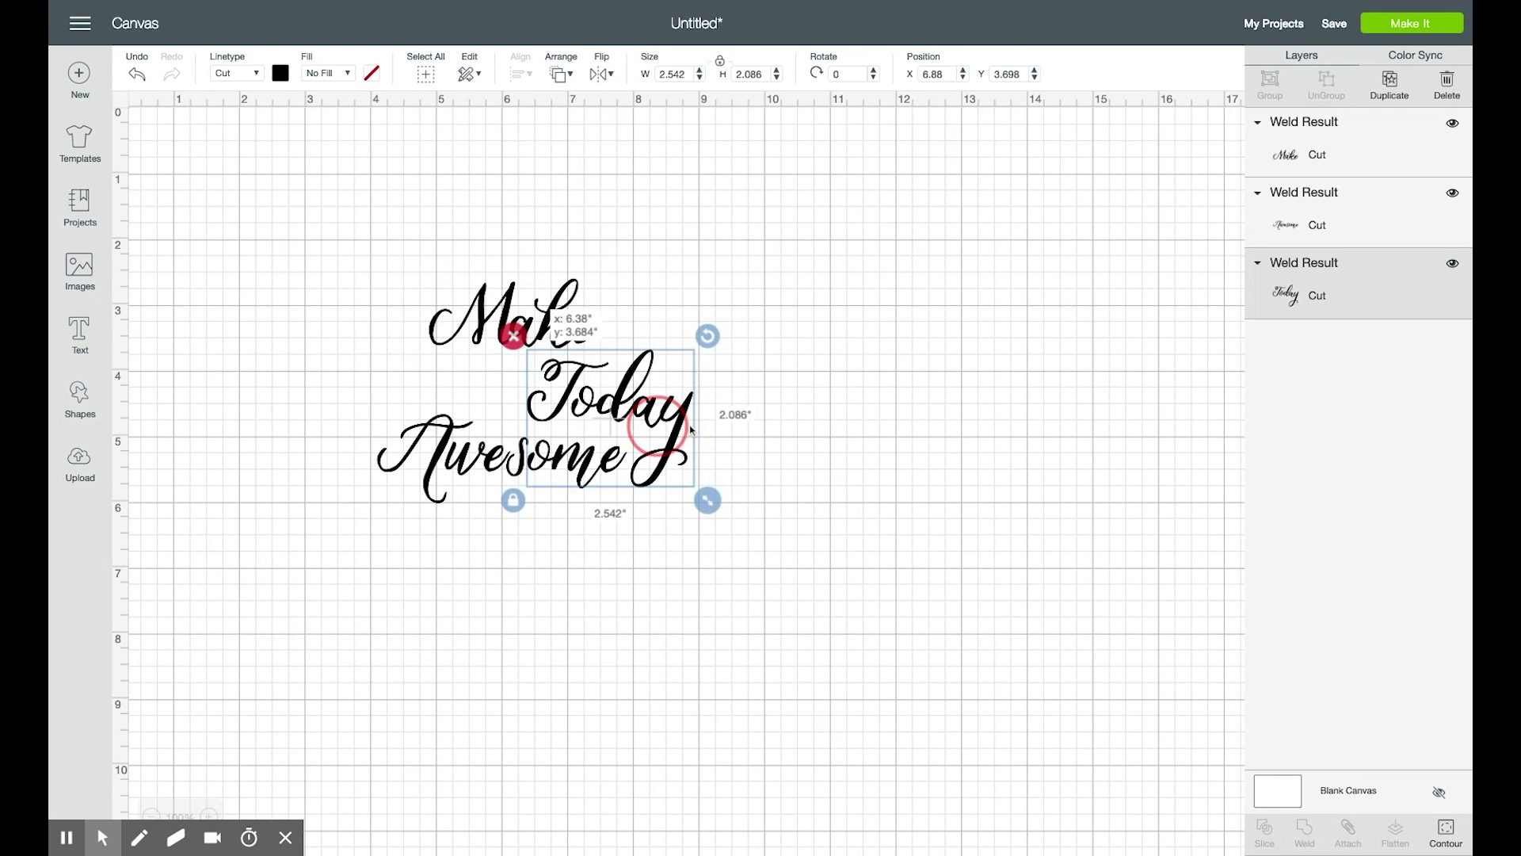
{"action": "left_click_drag", "start_coordinate": [691, 430], "coordinate": [683, 455]}
{"action": "left_click", "coordinate": [567, 321]}
{"action": "left_click_drag", "start_coordinate": [566, 321], "coordinate": [575, 329]}
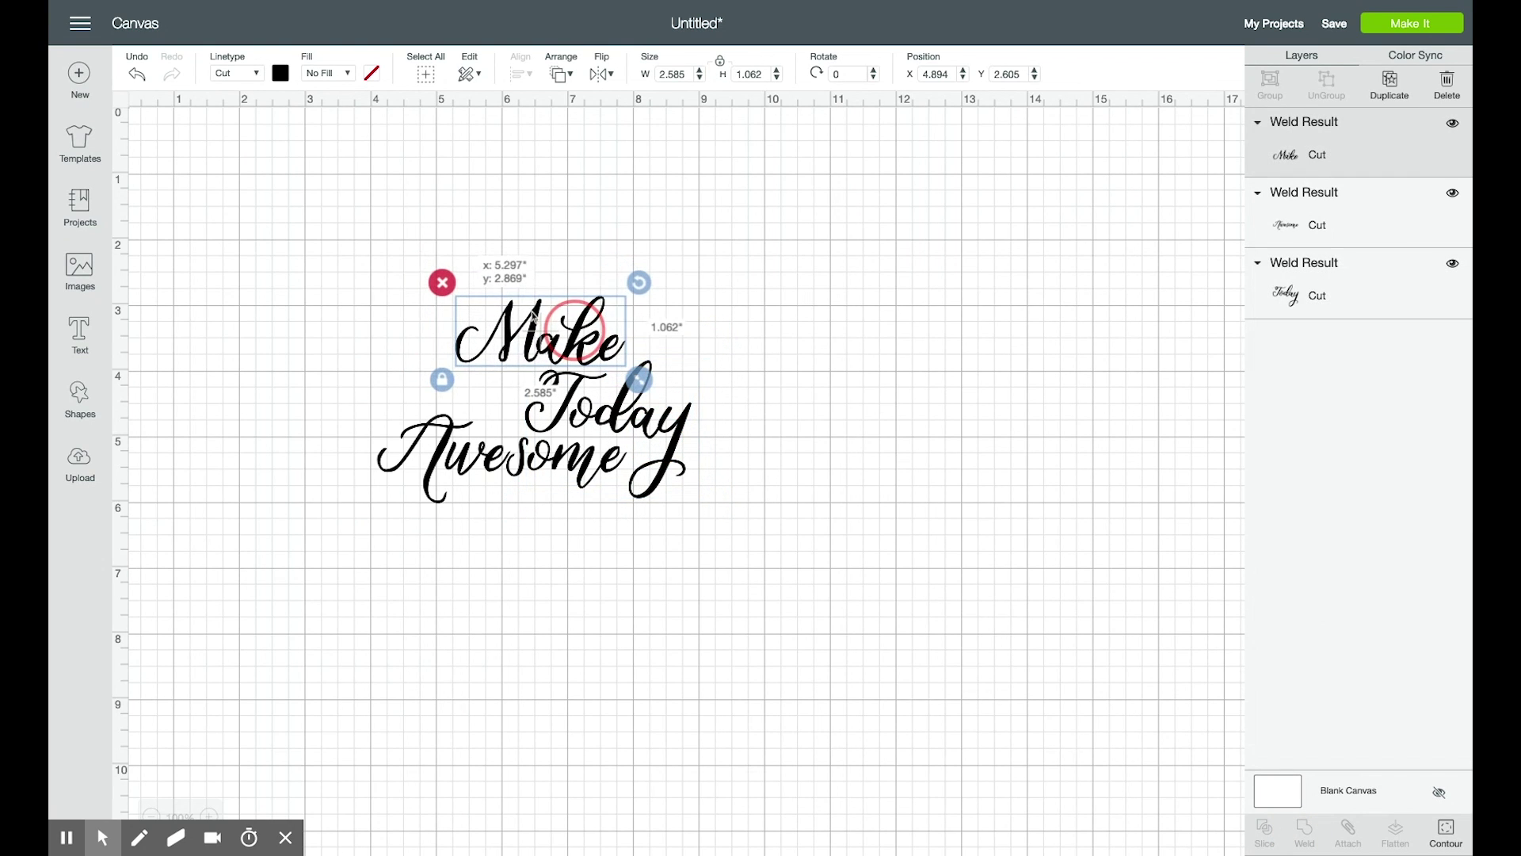
{"action": "left_click", "coordinate": [822, 321]}
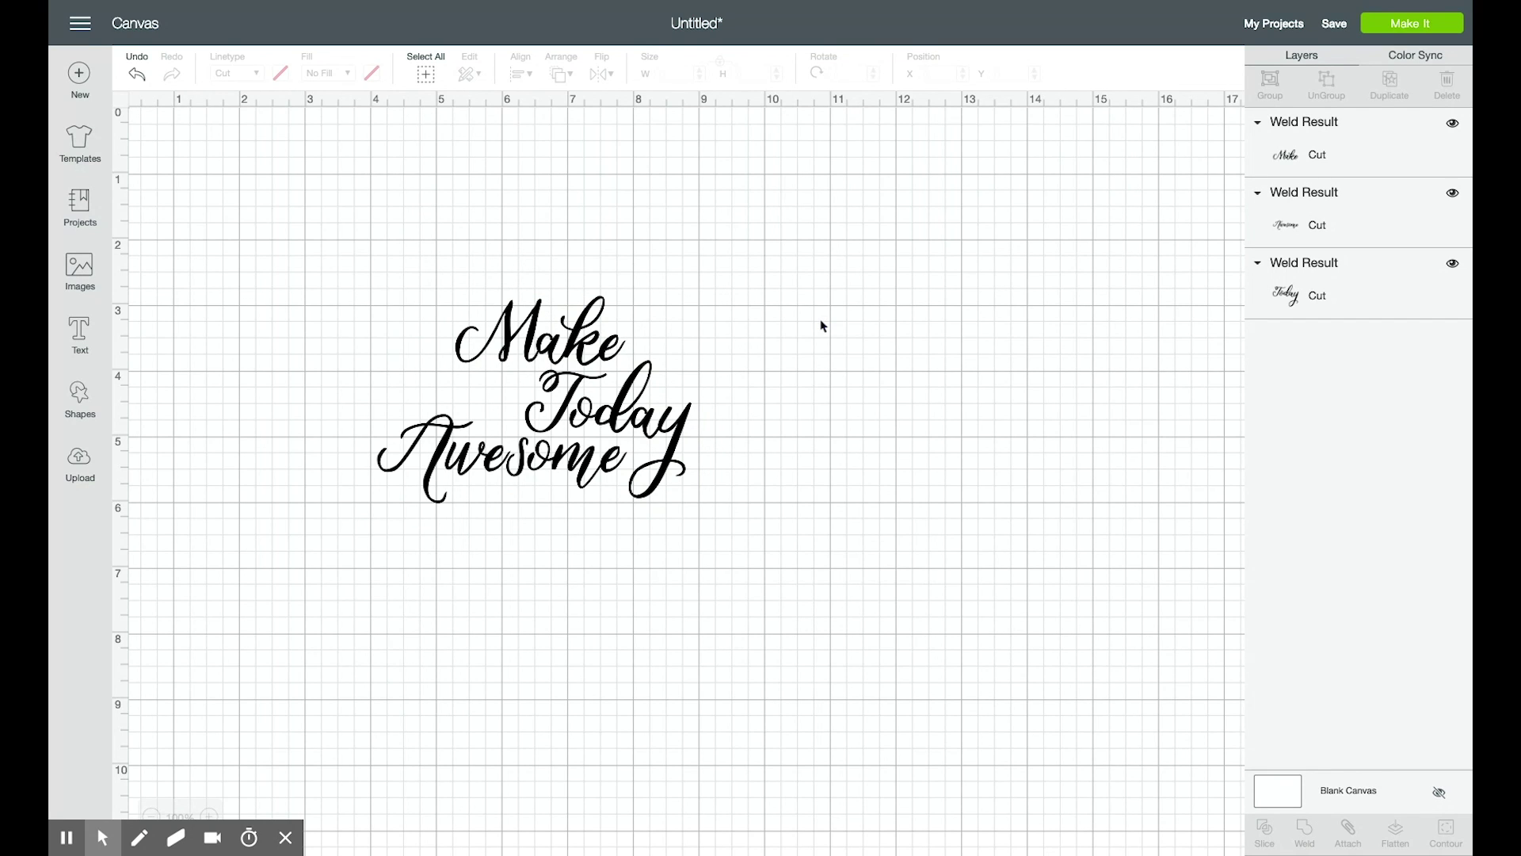
Select Make, Today and Awesome together and weld them into one shape
{"action": "left_click_drag", "start_coordinate": [363, 274], "coordinate": [821, 601]}
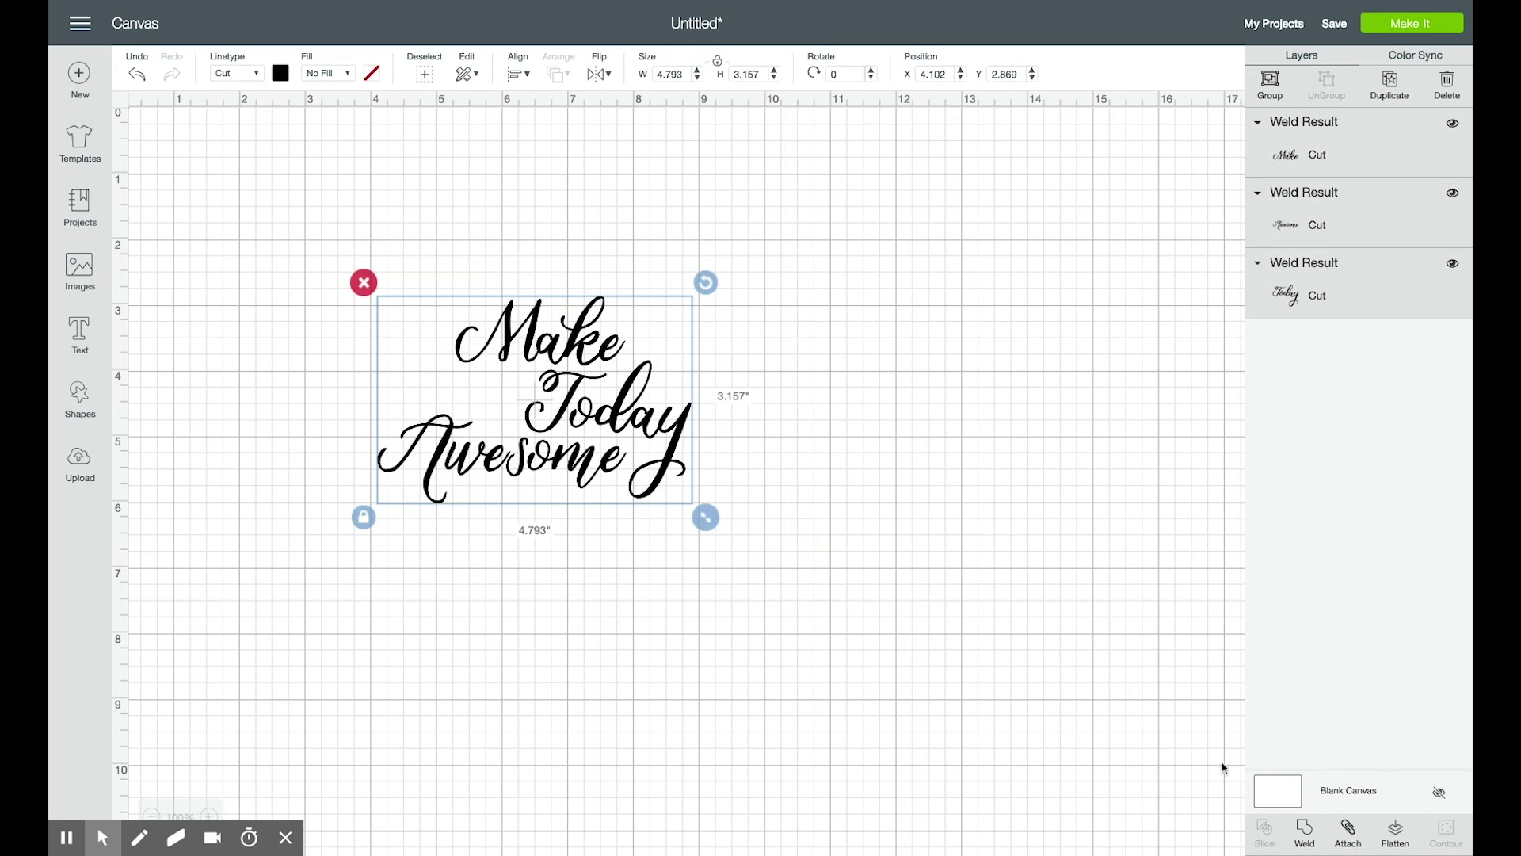
{"action": "left_click", "coordinate": [1304, 833]}
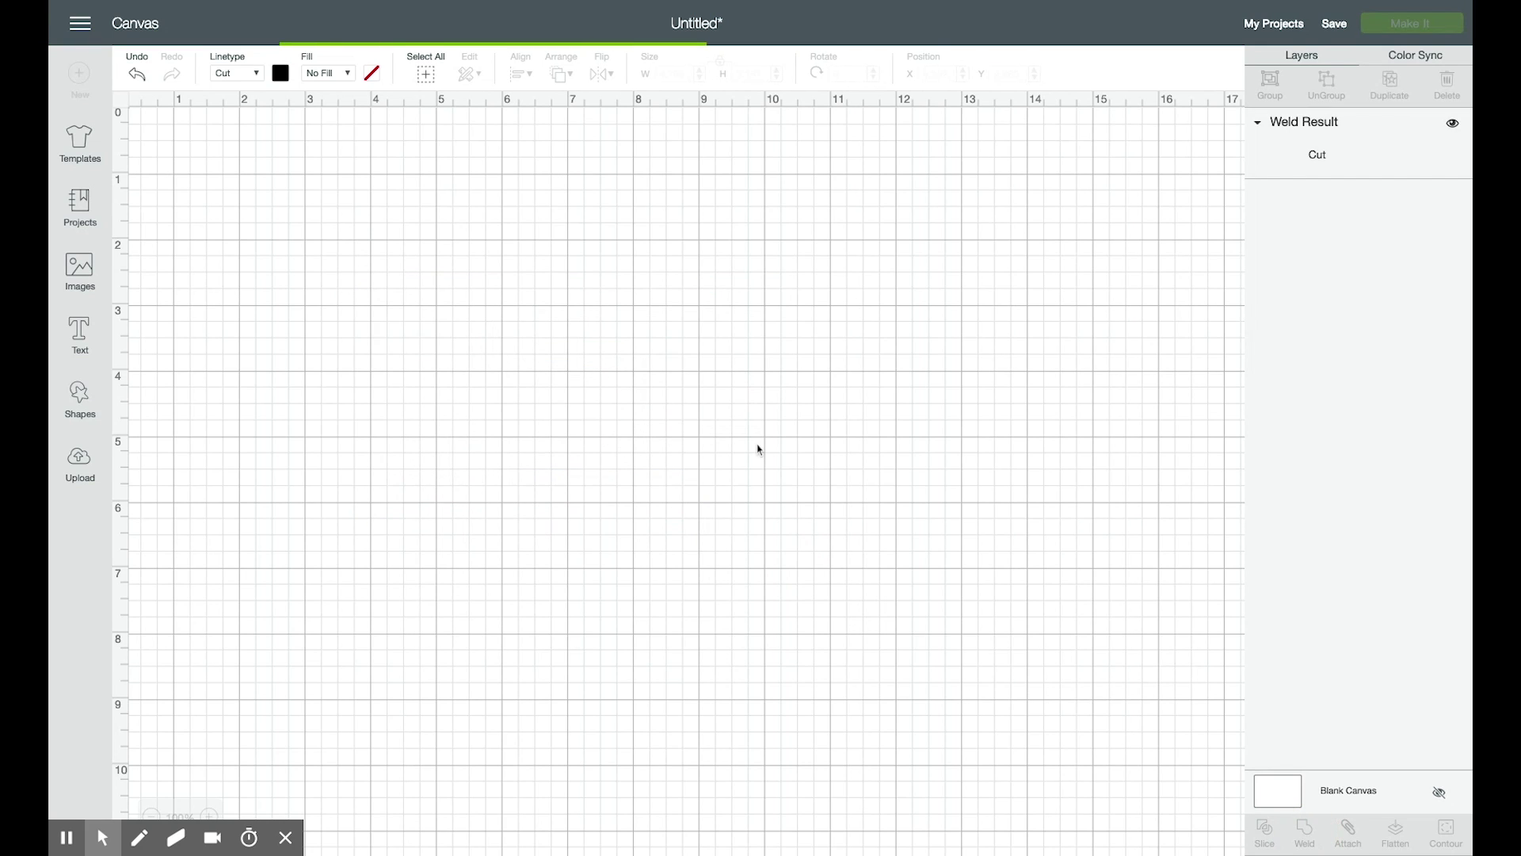
{"action": "scroll", "coordinate": [321, 324], "scroll_direction": "down", "scroll_amount": 1}
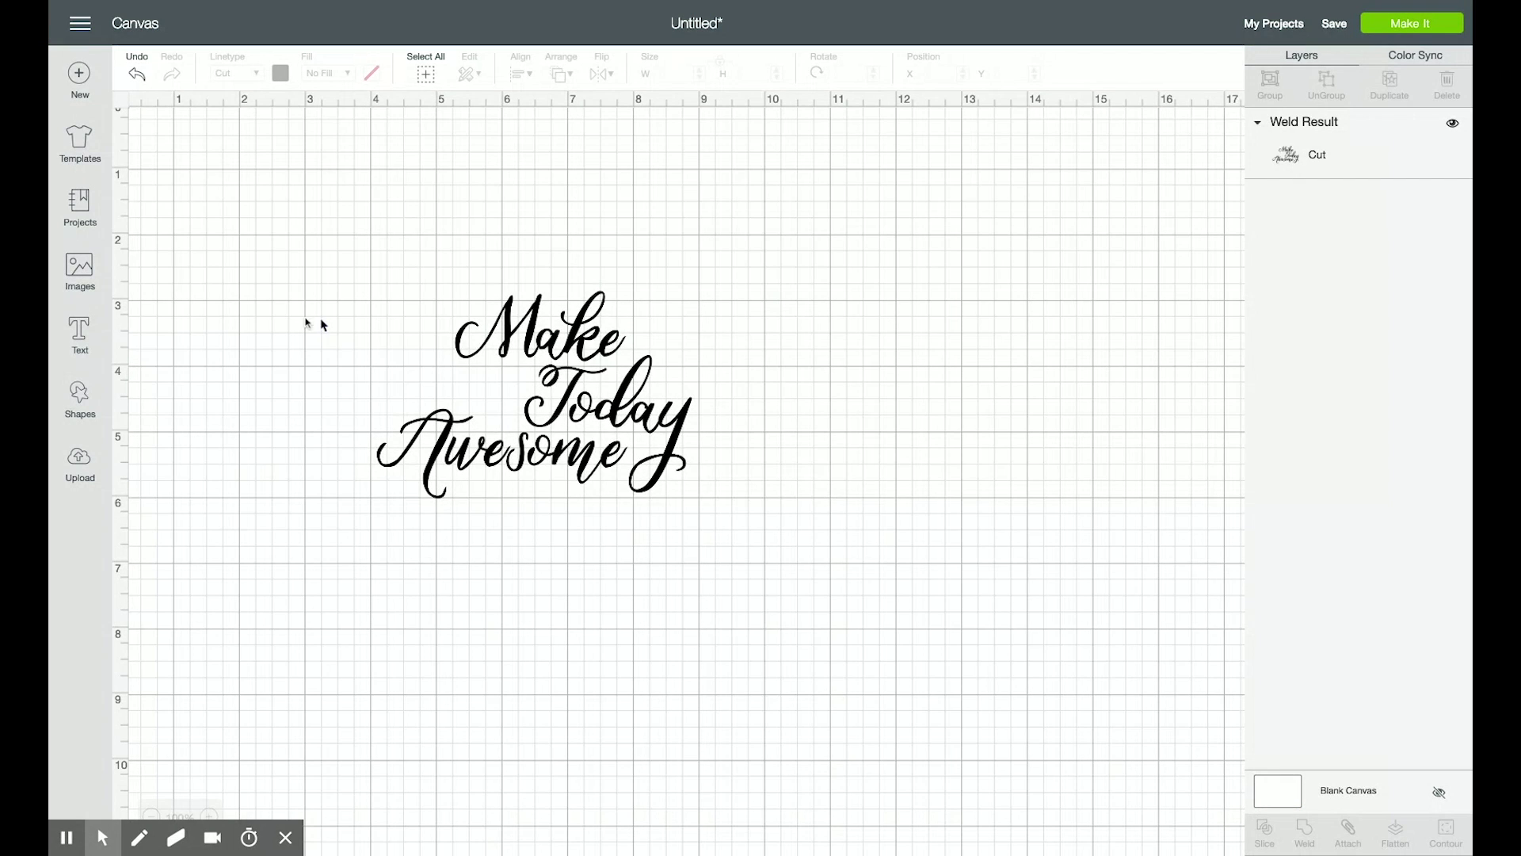
Type a three-line Make / Today / Awesome text and place it right of the welded design
{"action": "left_click", "coordinate": [95, 347]}
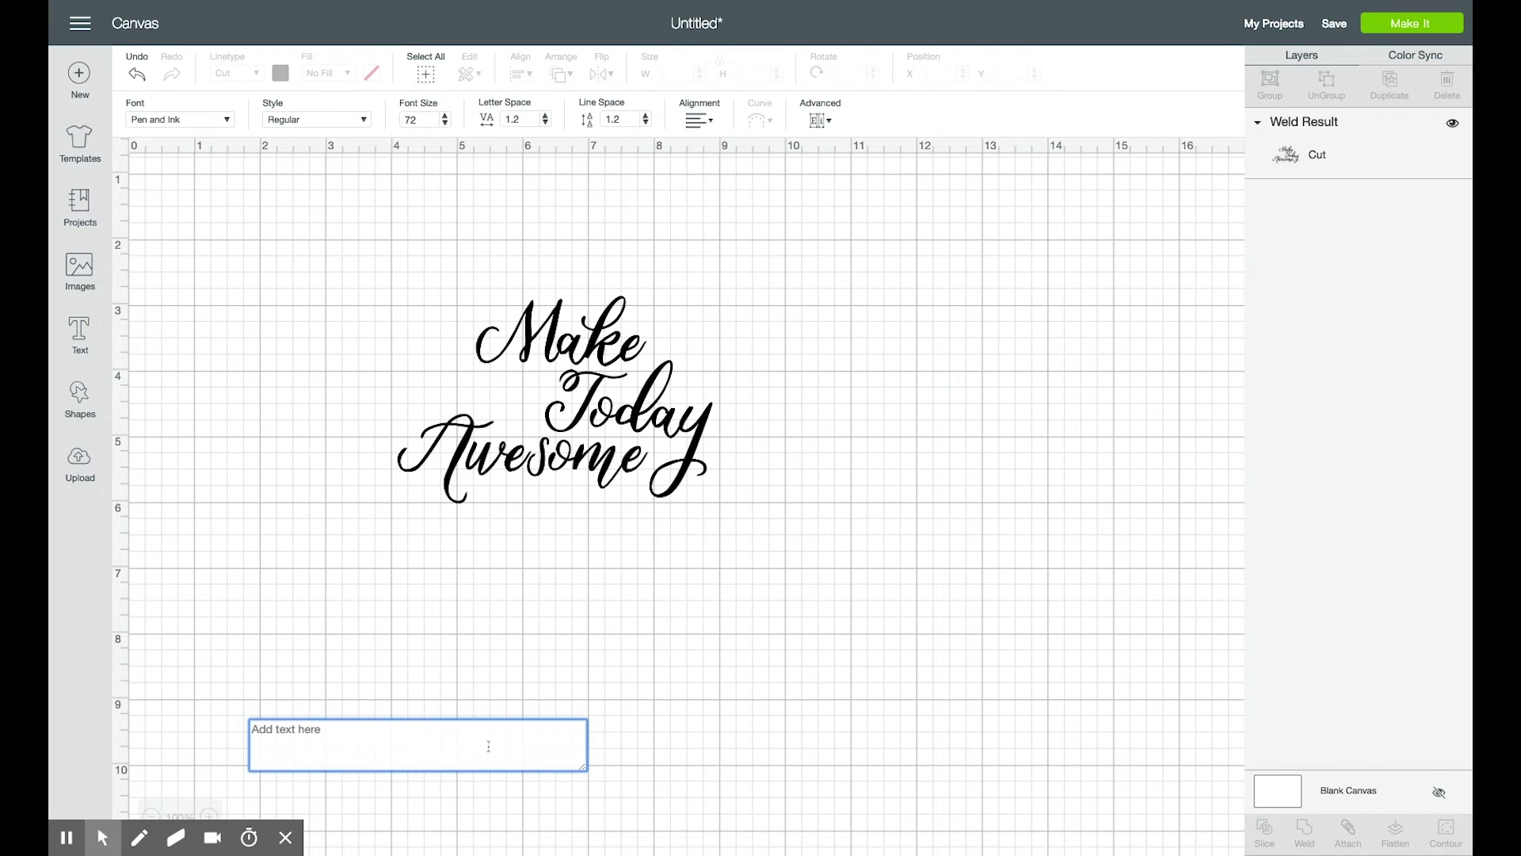
{"action": "type", "text": "Make"}
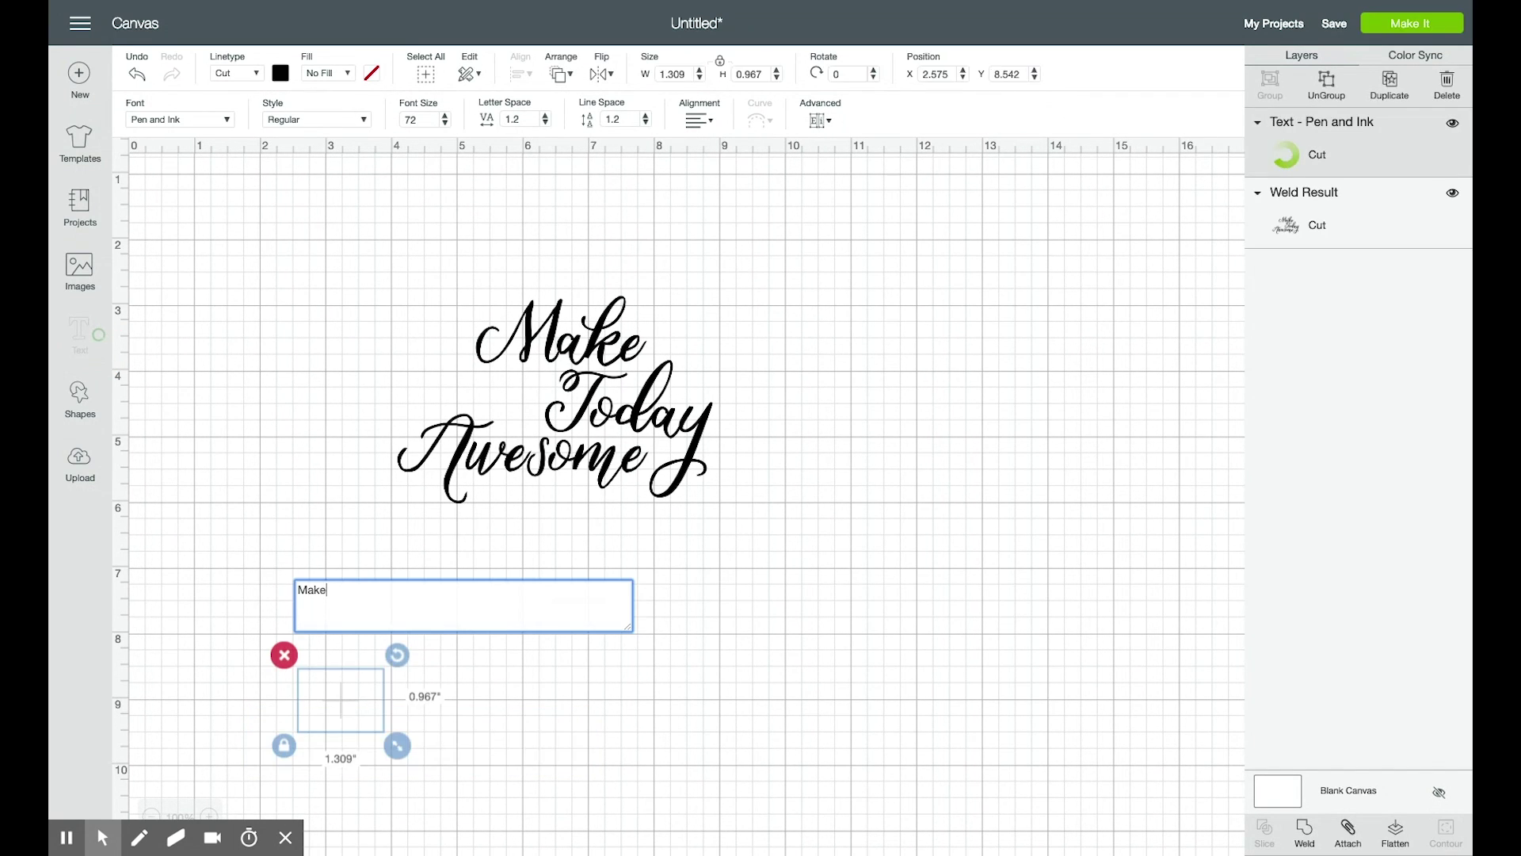
{"action": "key", "text": "Return"}
{"action": "type", "text": "Today"}
{"action": "key", "text": "Return"}
{"action": "type", "text": "Awesome"}
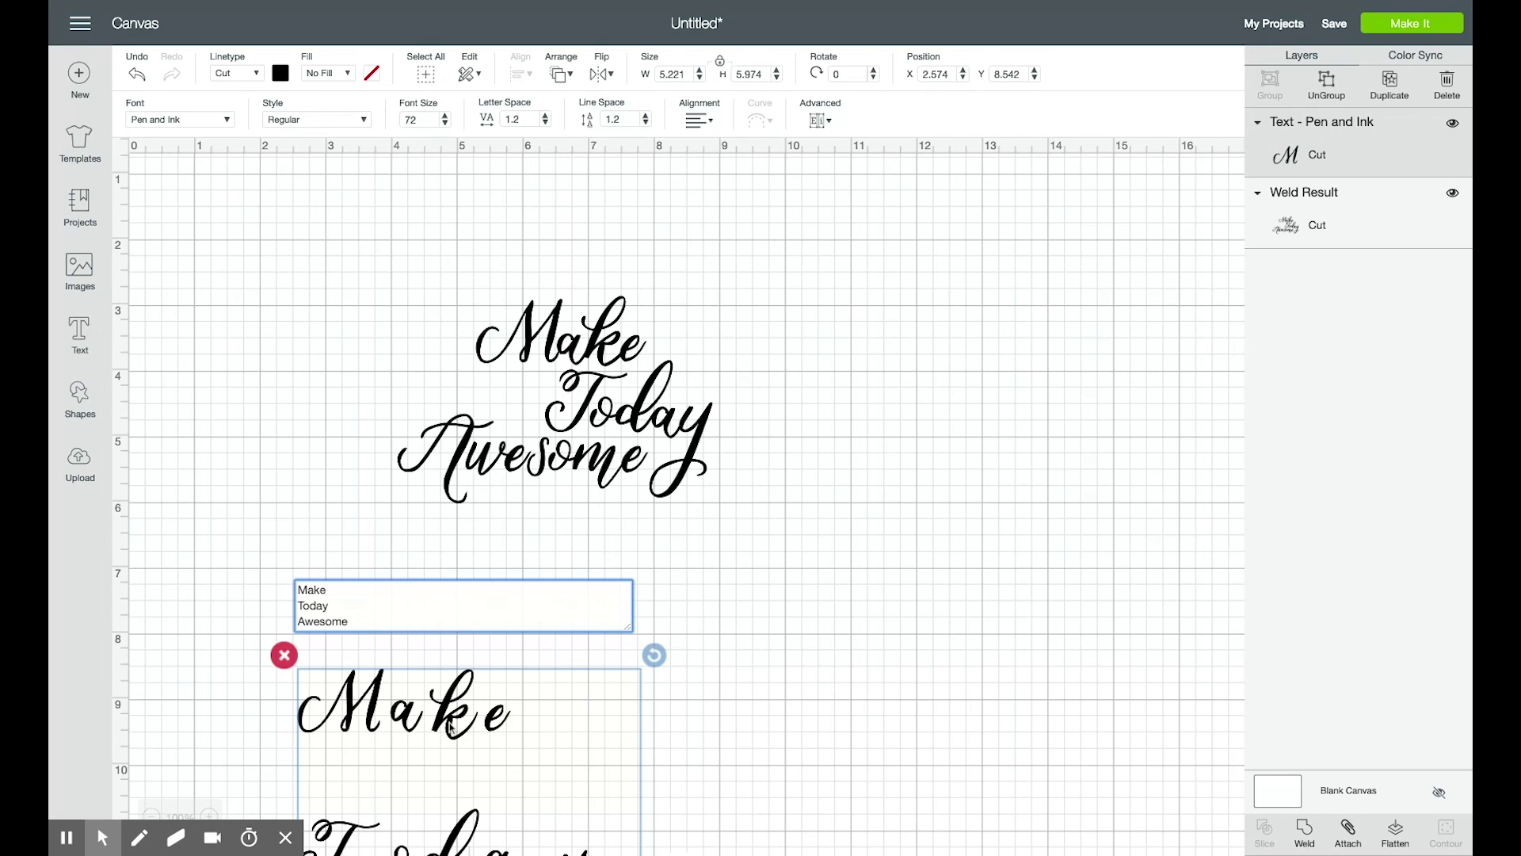
{"action": "mouse_move", "coordinate": [465, 745]}
{"action": "left_mouse_down"}
{"action": "mouse_move", "coordinate": [454, 734]}
{"action": "mouse_move", "coordinate": [927, 408]}
{"action": "mouse_move", "coordinate": [957, 279]}
{"action": "left_mouse_up"}
{"action": "left_click", "coordinate": [625, 669]}
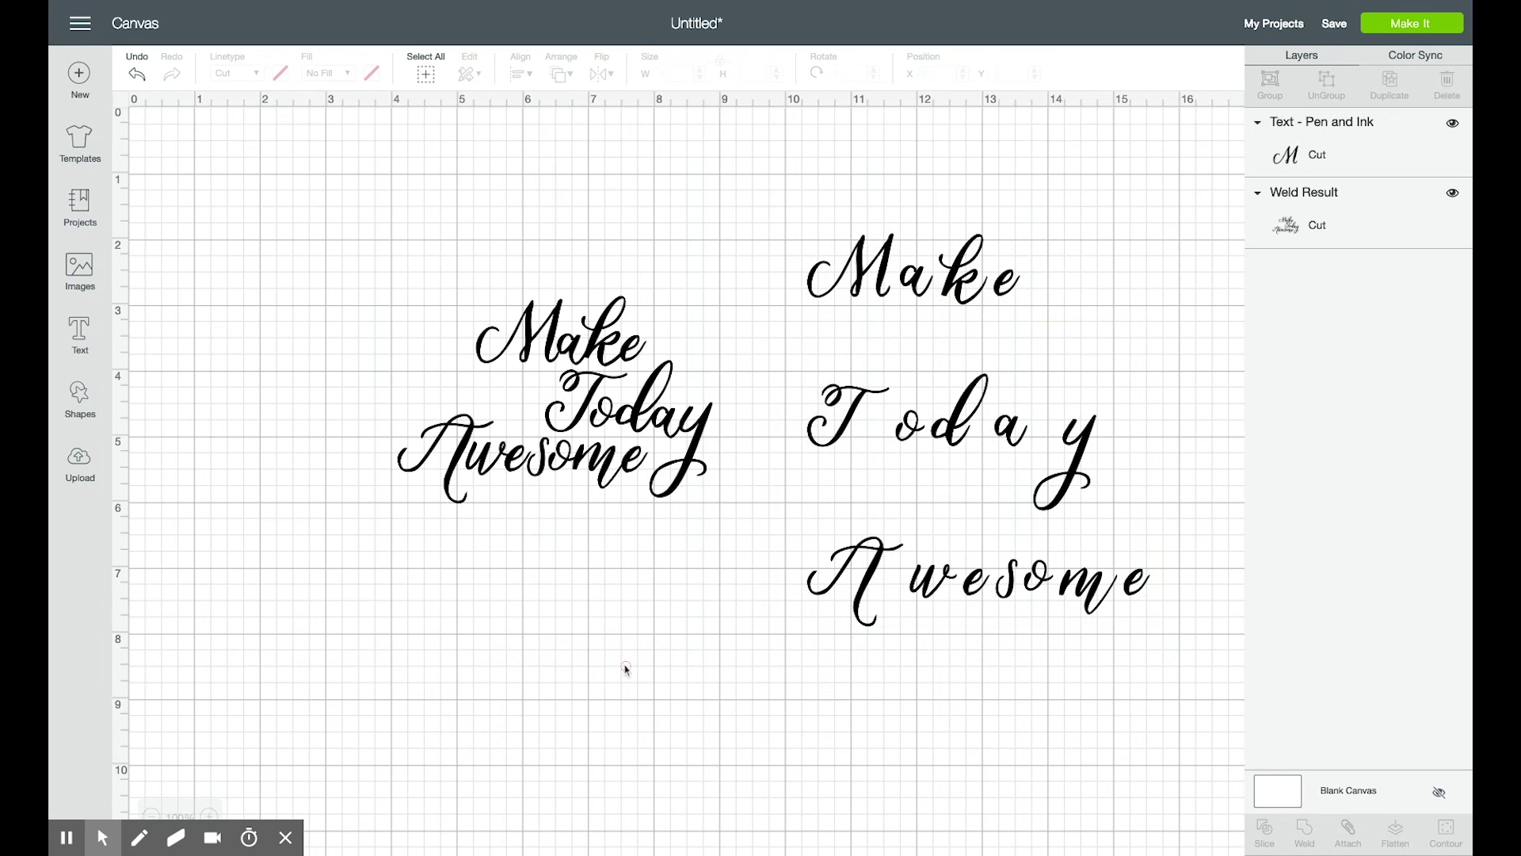